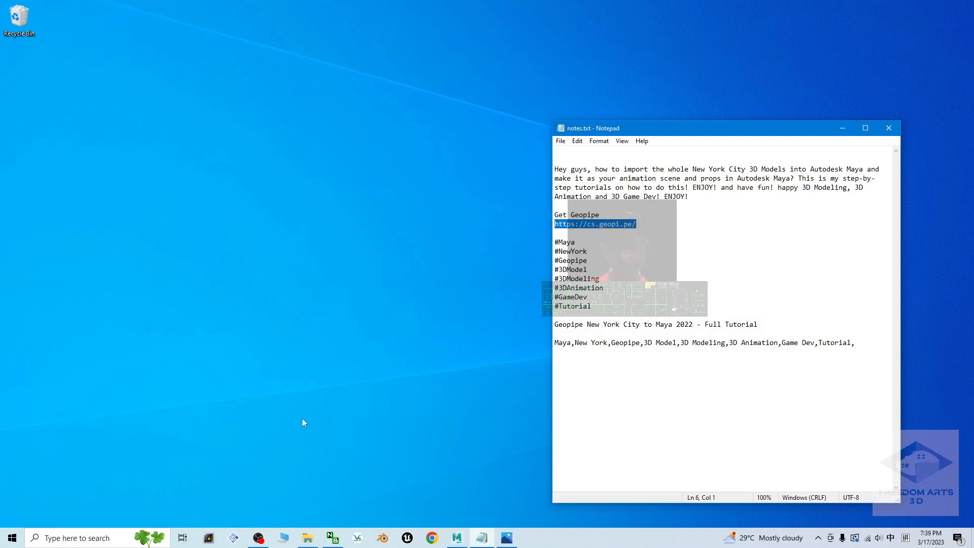
Open the Geopipe site at cs.geopi.pe in Google Chrome and dismiss its Getting Started introduction.
click(431, 538)
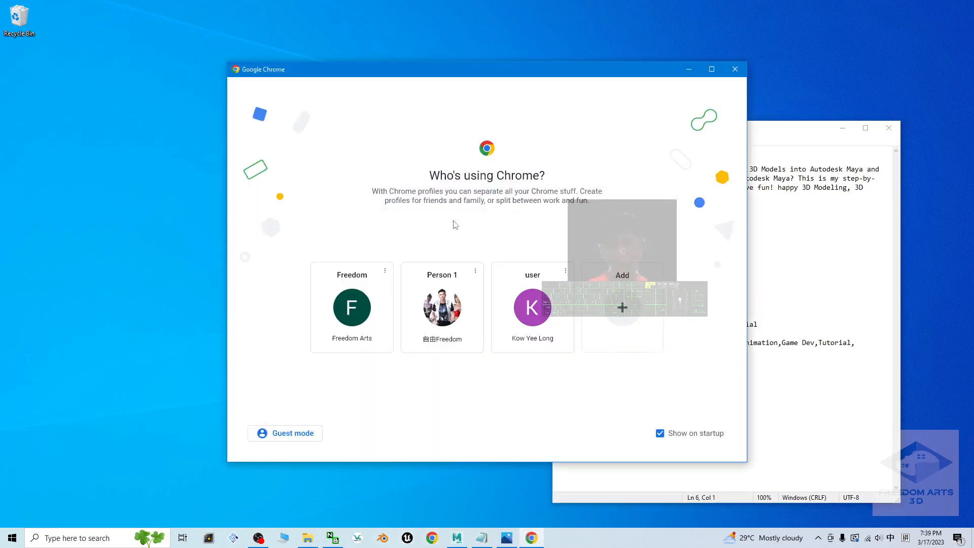
click(440, 317)
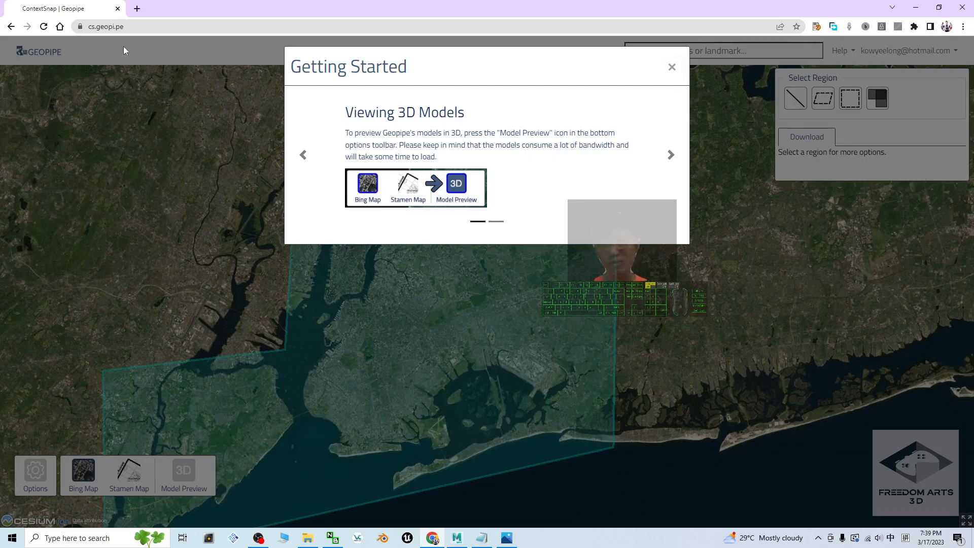
click(672, 66)
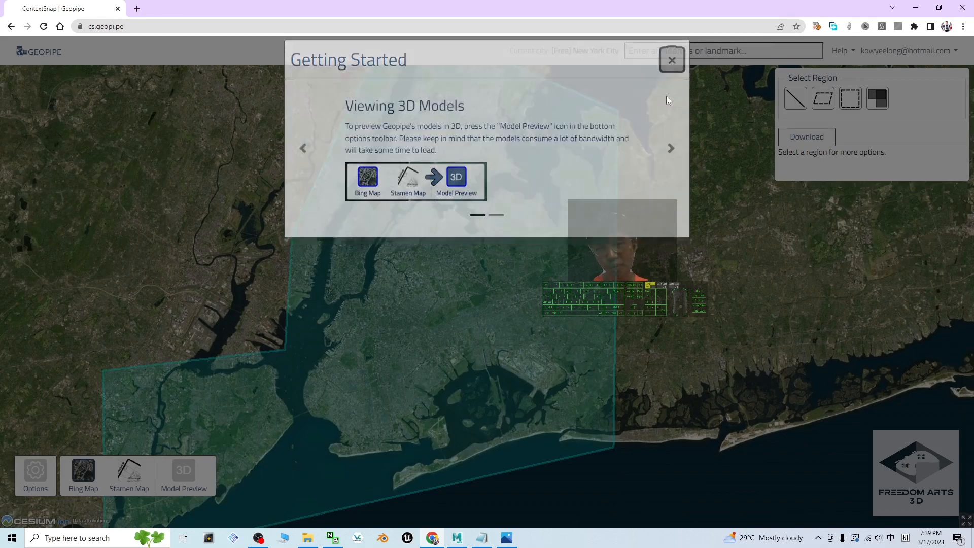
Turn on the 3D model preview for a close-up, tilted area of New York City street blocks near the canal.
scroll(436, 258, up, 5)
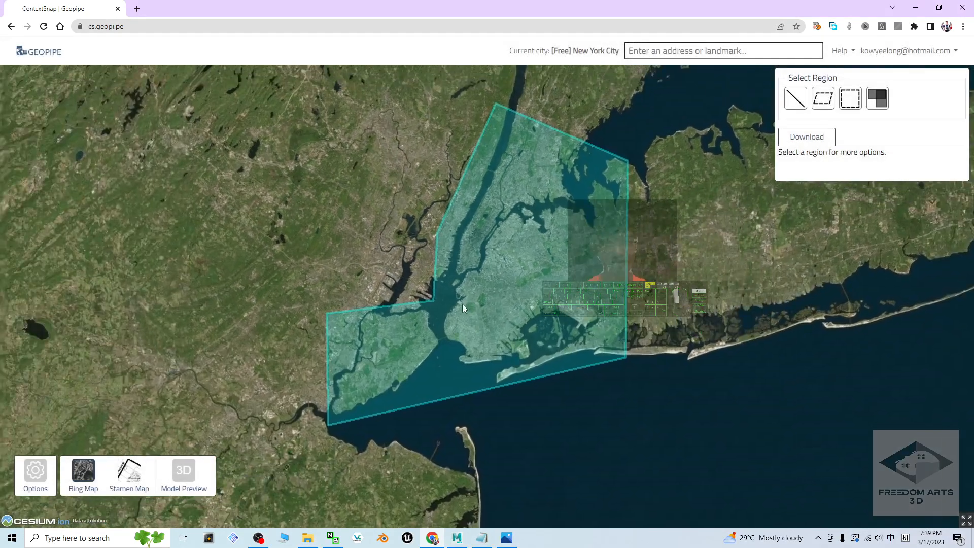
scroll(398, 251, down, 5)
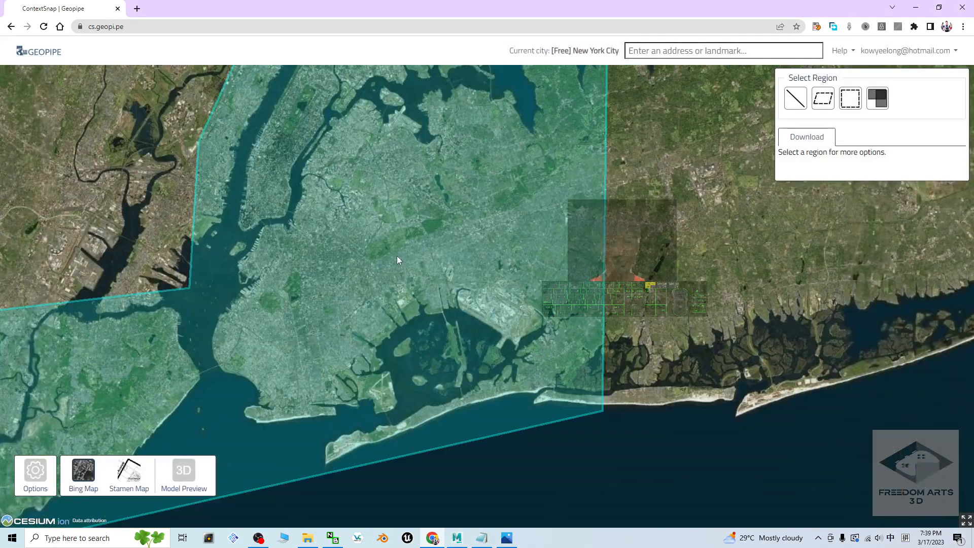
drag(397, 255, 534, 316)
scroll(456, 263, up, 8)
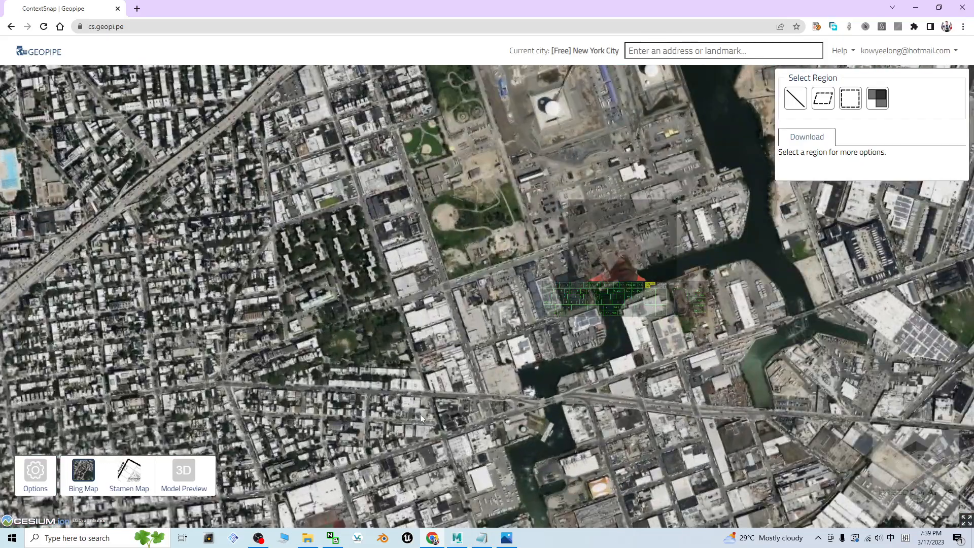
drag(420, 414, 458, 249)
scroll(458, 248, up, 4)
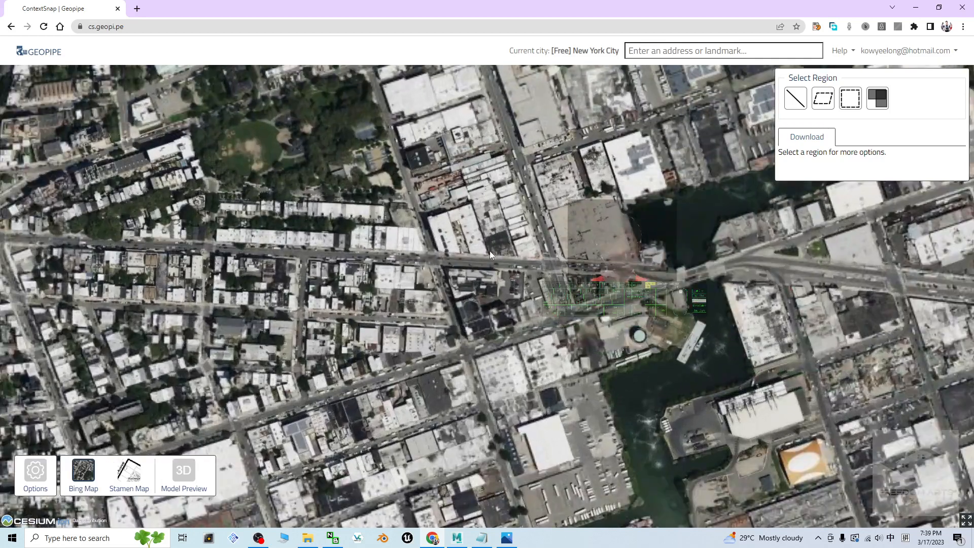
scroll(416, 336, up, 4)
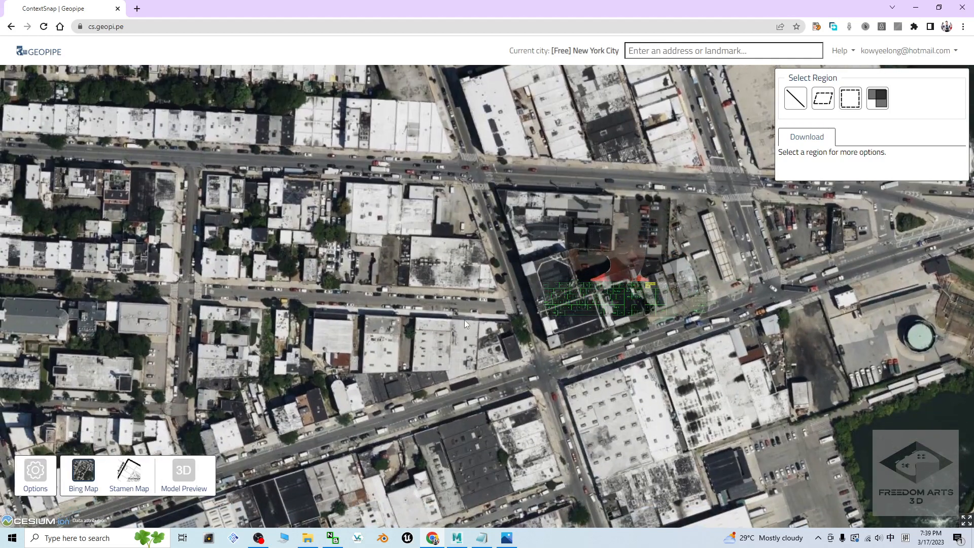
middle_drag(458, 336, 434, 265)
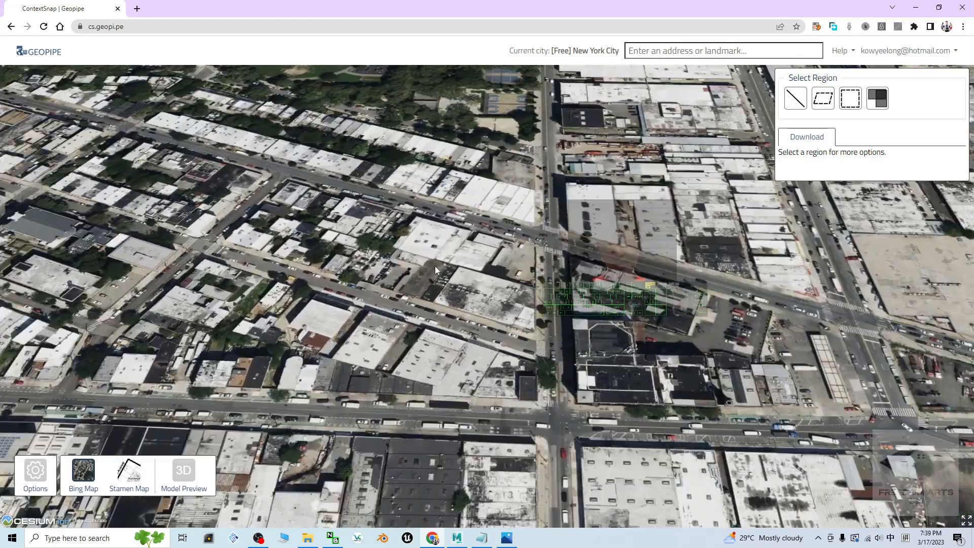
click(184, 472)
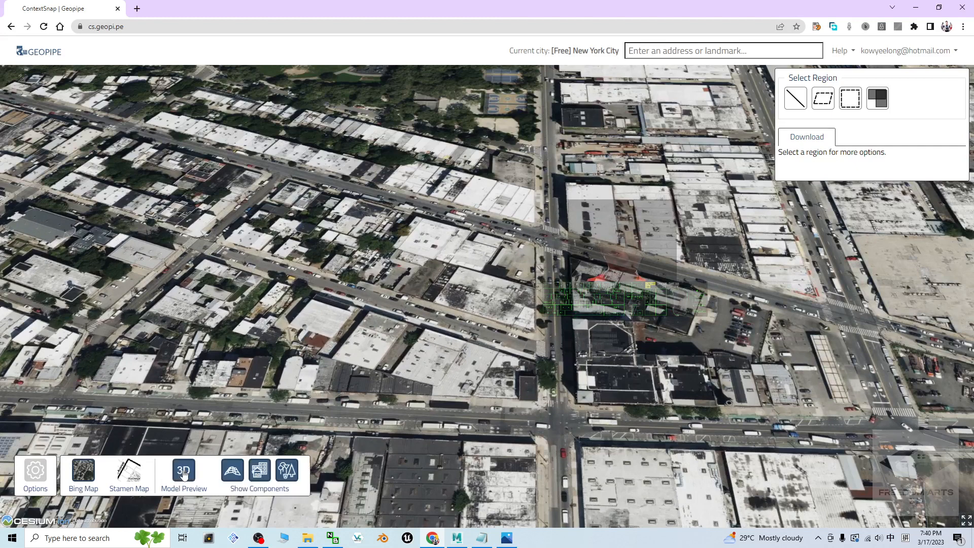
click(232, 471)
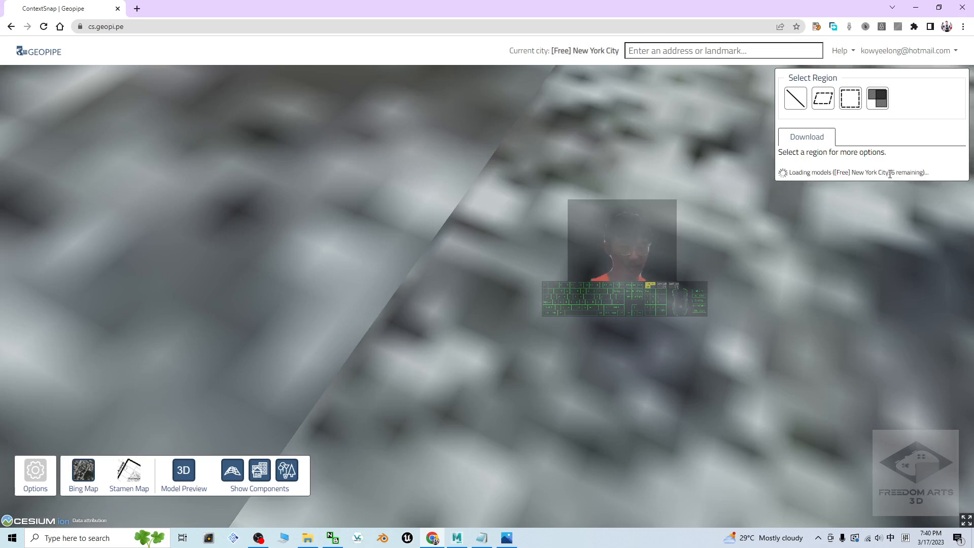
drag(890, 174, 928, 174)
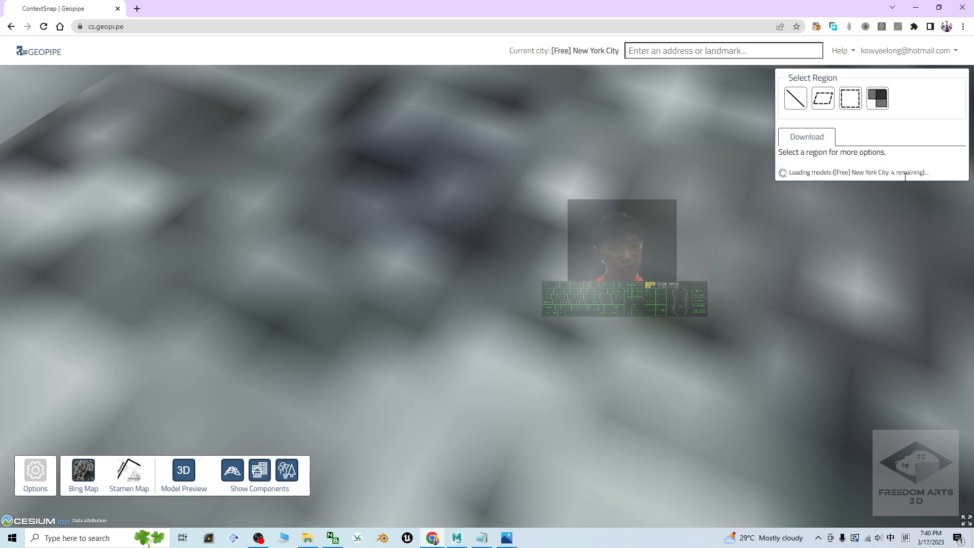
drag(892, 174, 923, 173)
click(258, 538)
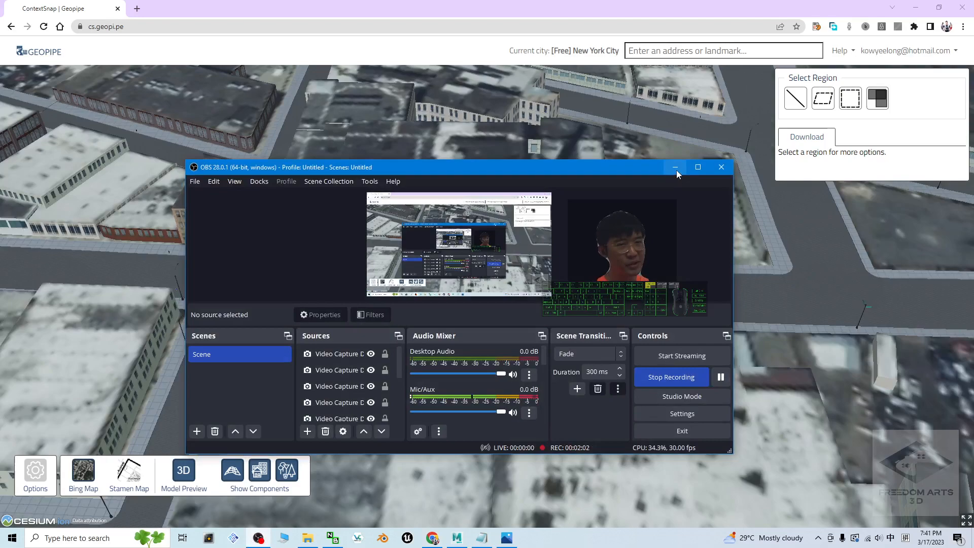
click(674, 168)
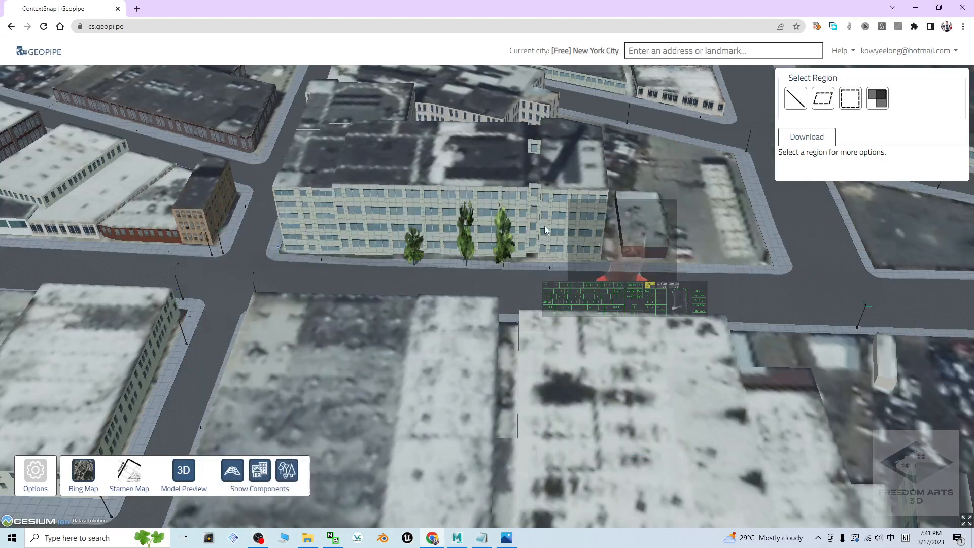
Examine the previewed 3D buildings, streets, trees and park of the neighbourhood from several distances and angles.
scroll(544, 226, down, 3)
scroll(497, 227, up, 3)
scroll(498, 228, down, 2)
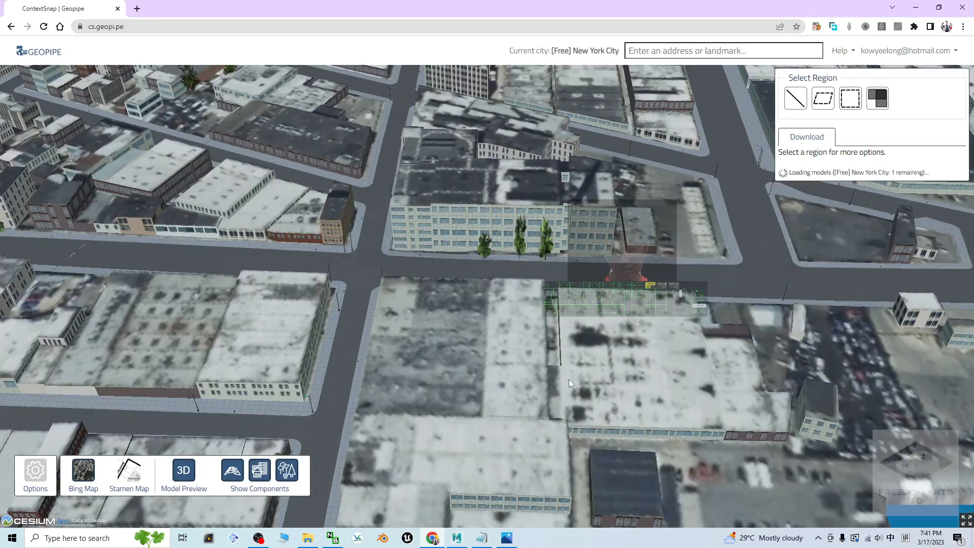
middle_drag(473, 373, 437, 360)
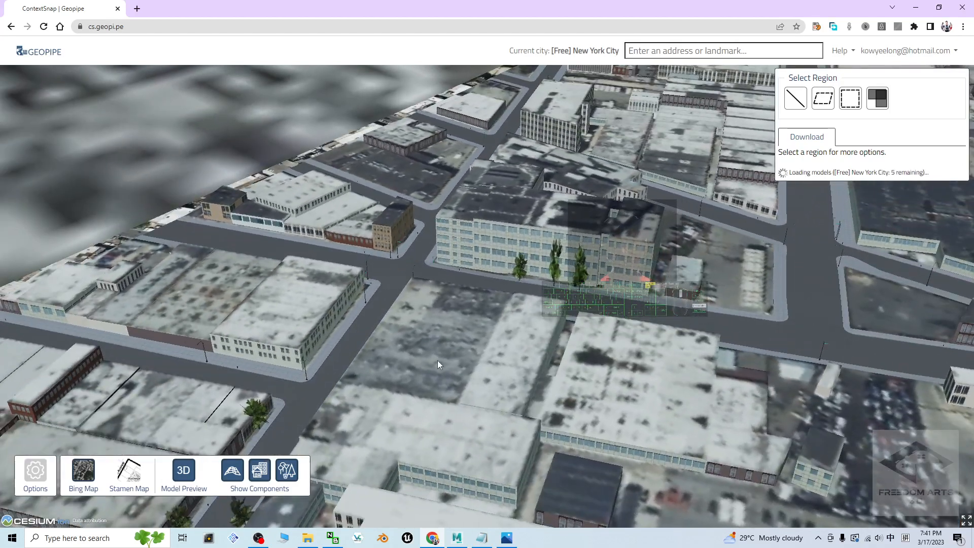
drag(620, 390, 590, 386)
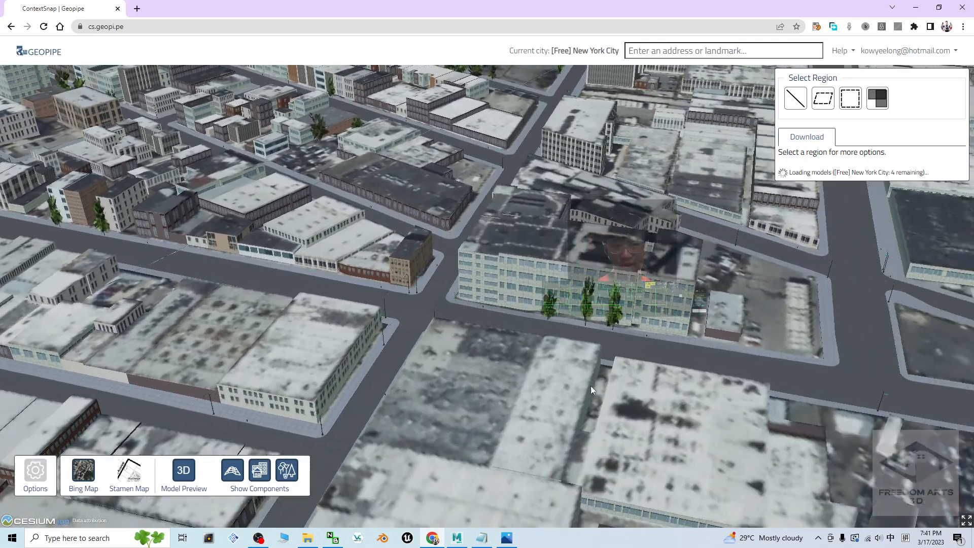
middle_drag(388, 320, 311, 183)
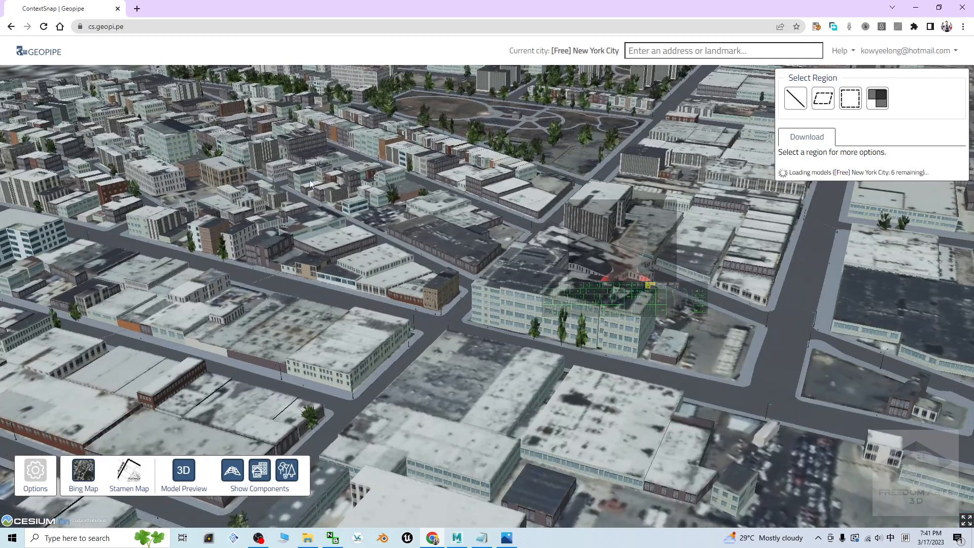
scroll(414, 233, down, 3)
scroll(378, 229, up, 3)
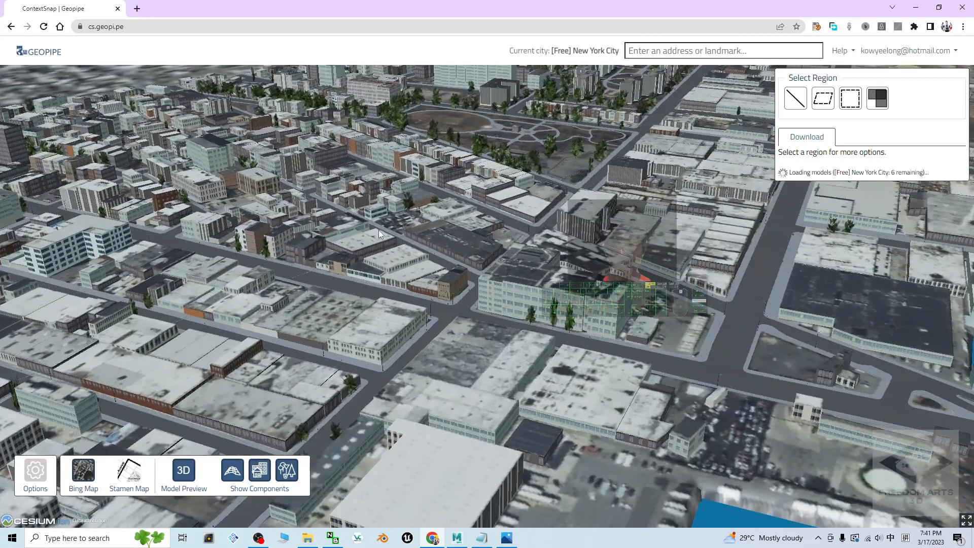
drag(355, 242, 586, 409)
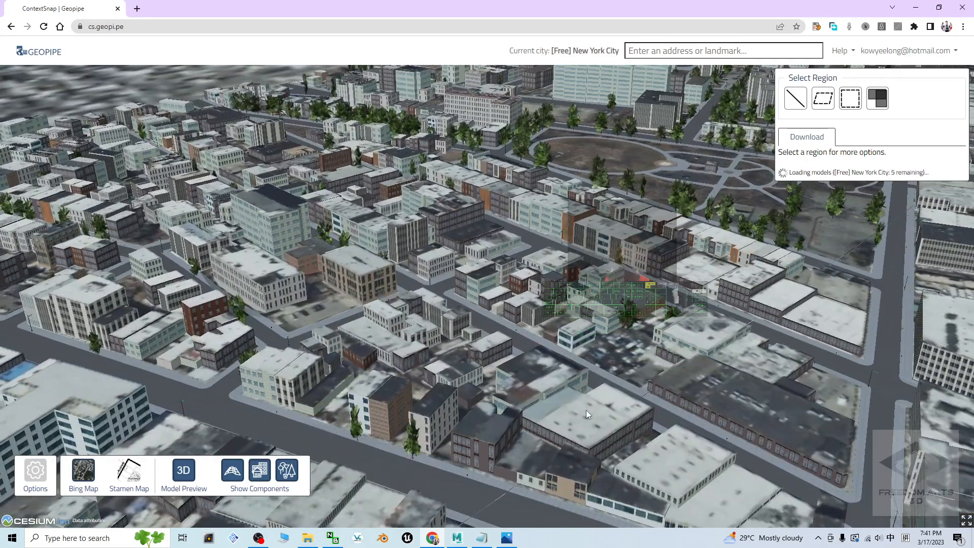
scroll(504, 360, down, 1)
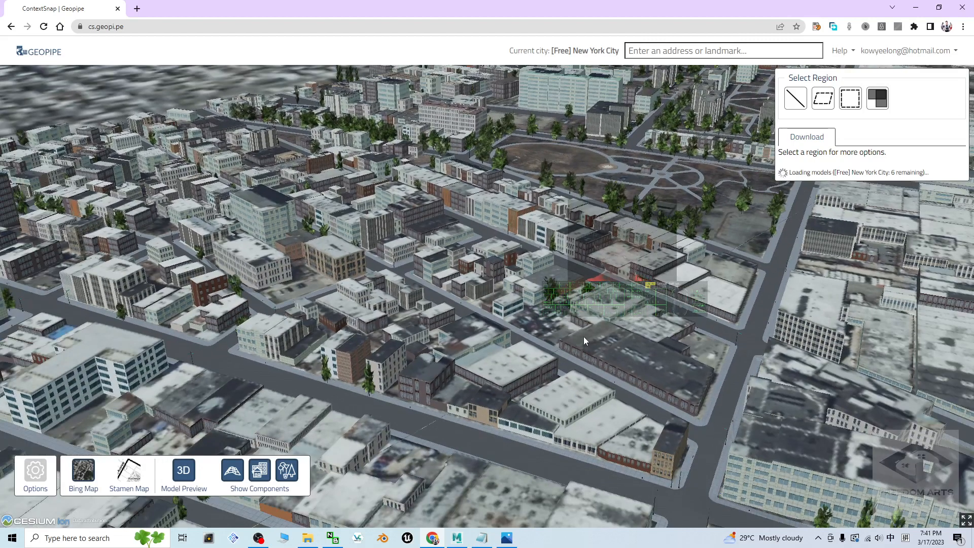
middle_drag(583, 336, 638, 325)
drag(637, 324, 616, 312)
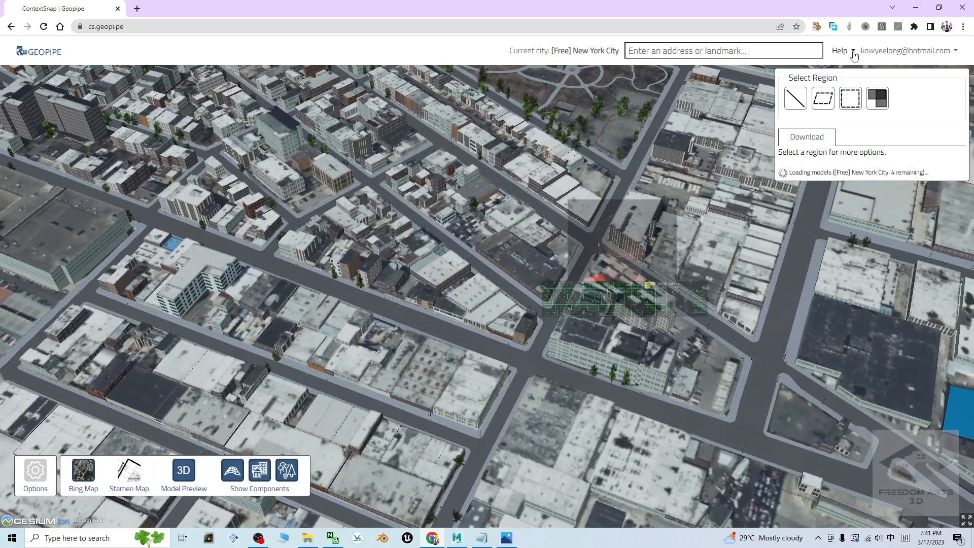
Mark a rectangular download region over the previewed street blocks with the Rectangle Selector.
click(850, 99)
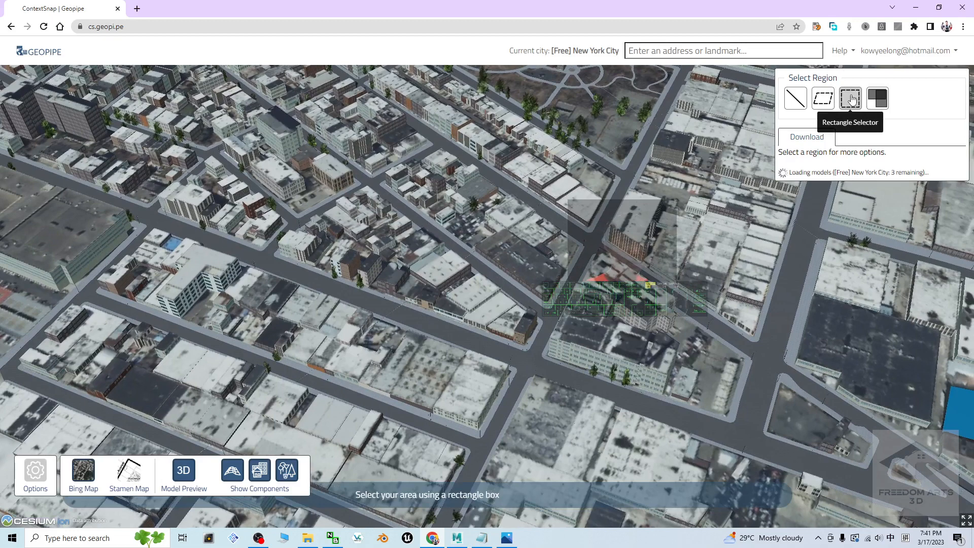
click(851, 99)
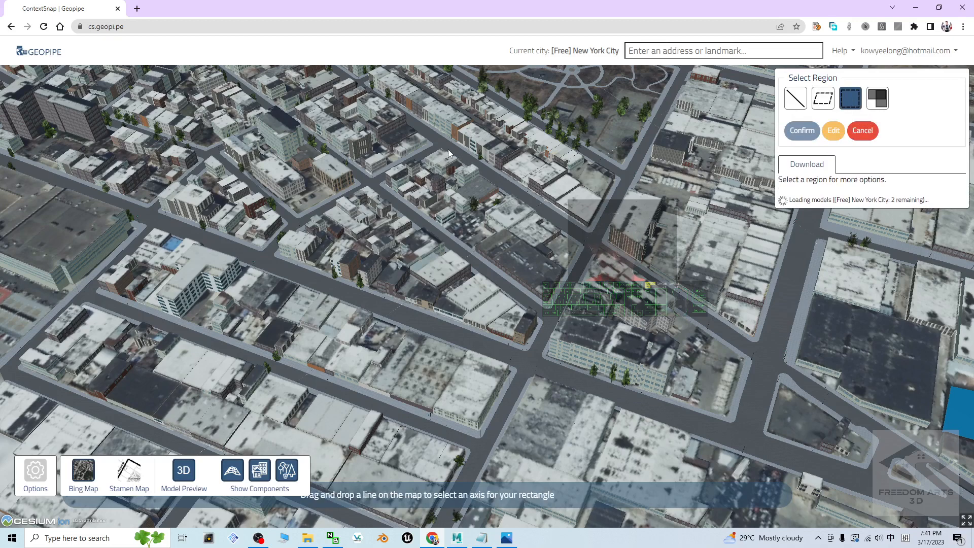
drag(440, 140, 310, 386)
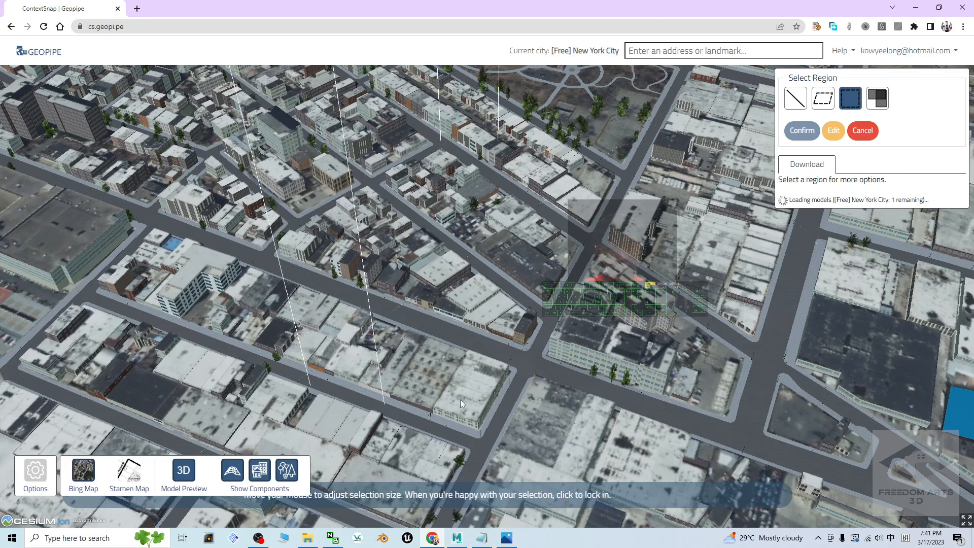
click(704, 436)
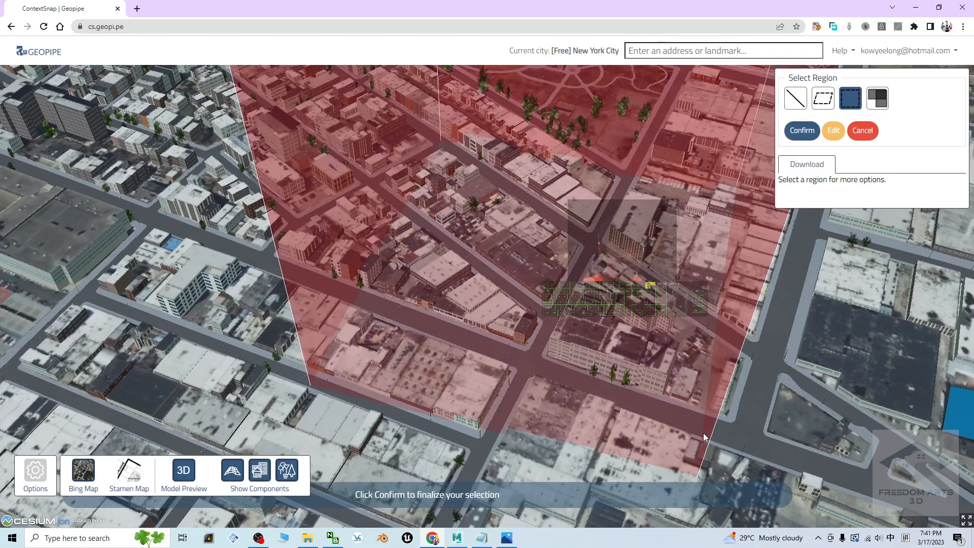
Redraw the rectangular region so it covers about 0.35 km² of blocks between the sports field and the canal.
scroll(604, 329, down, 5)
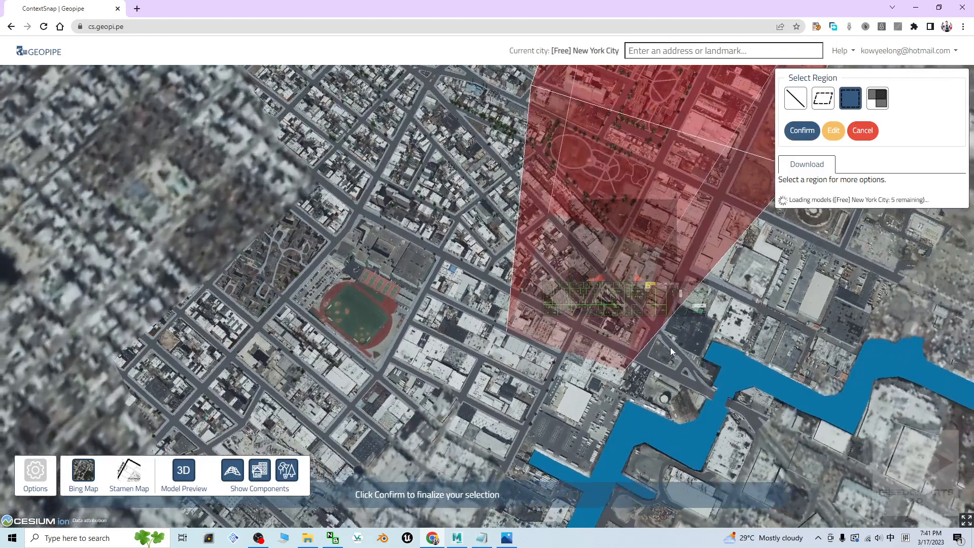
mouse_move(671, 348)
middle_down()
mouse_move(625, 348)
mouse_move(685, 344)
middle_up()
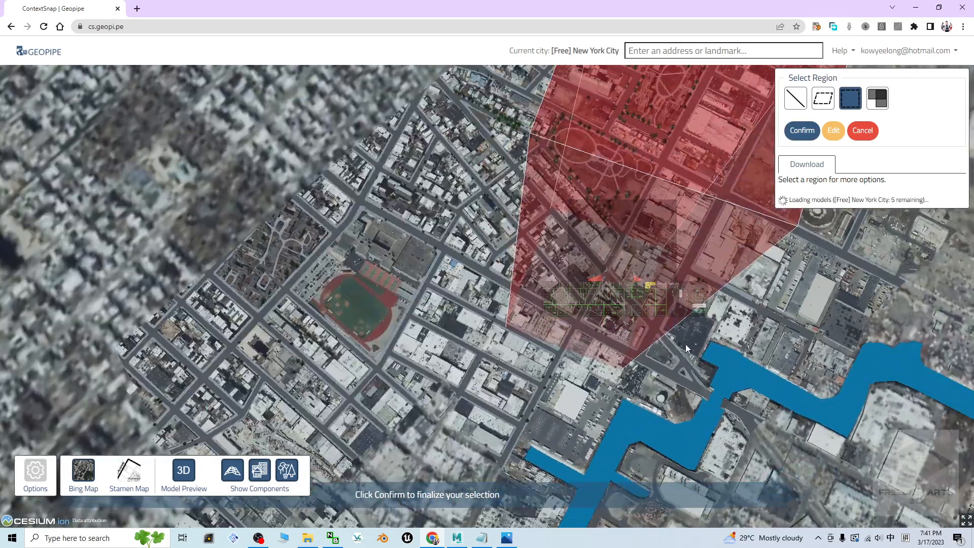
click(665, 290)
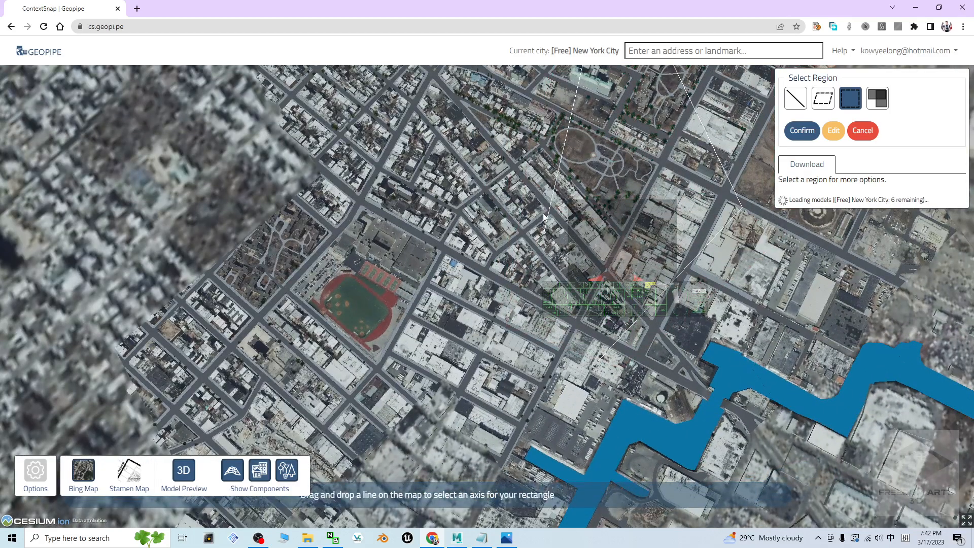
drag(574, 180, 598, 167)
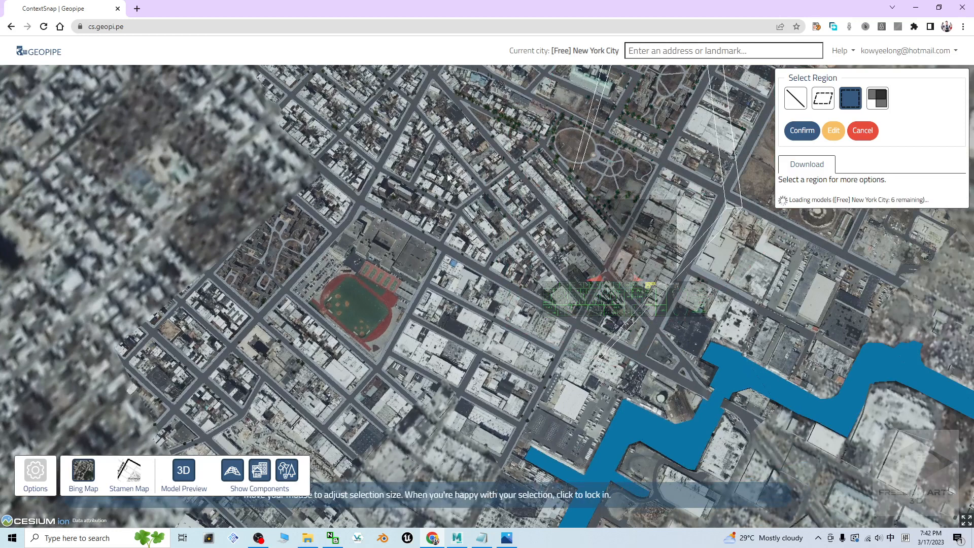
click(379, 186)
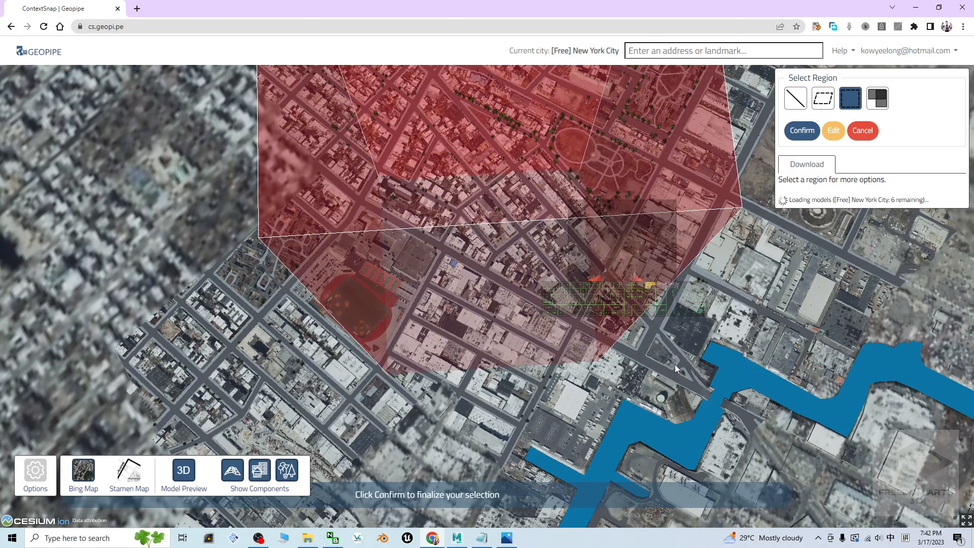
scroll(700, 339, down, 5)
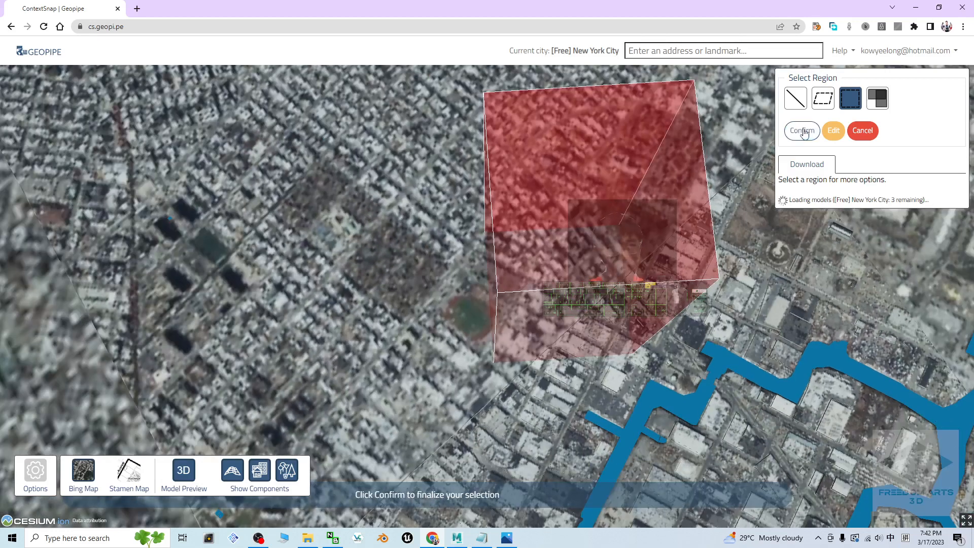
Confirm the selected region and request its model as Autodesk FBX for editing, textured with details, with all components.
click(803, 132)
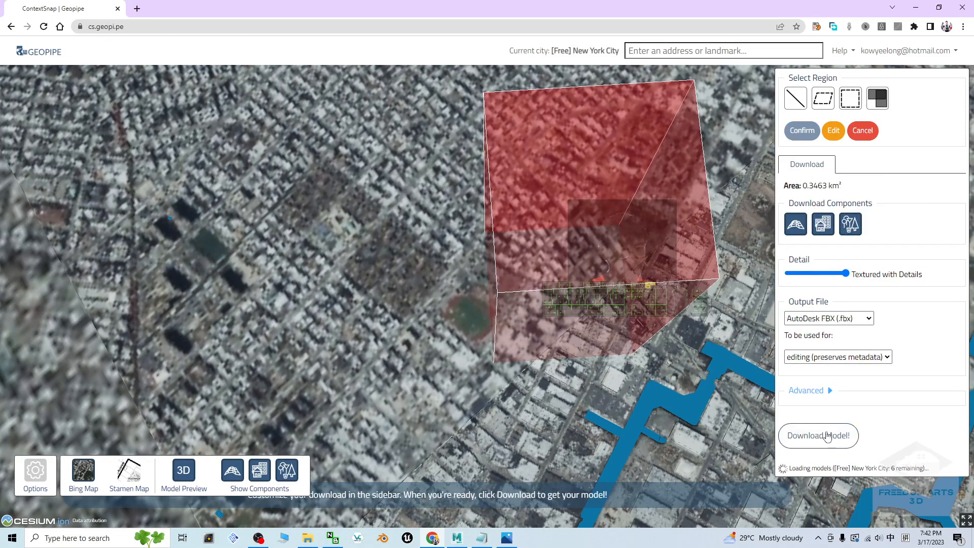
click(827, 435)
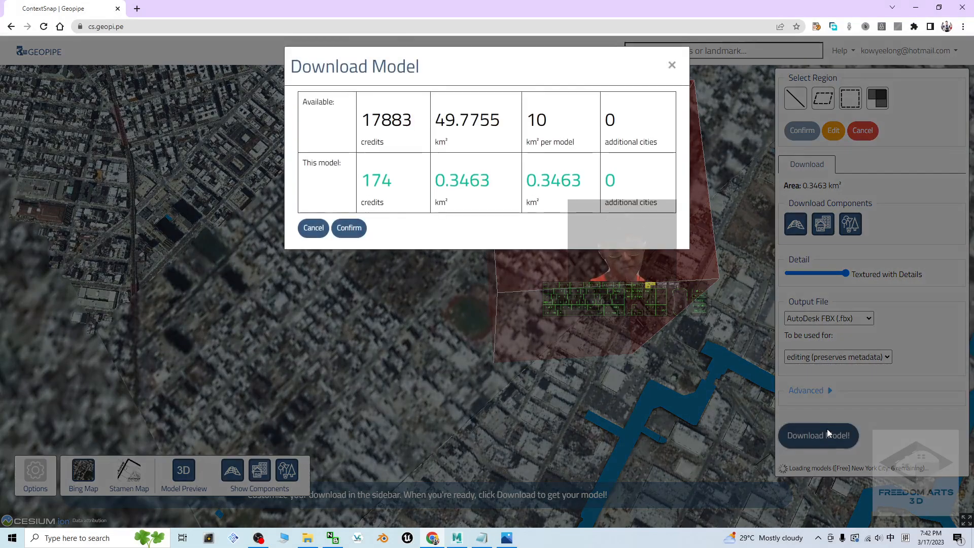
click(350, 228)
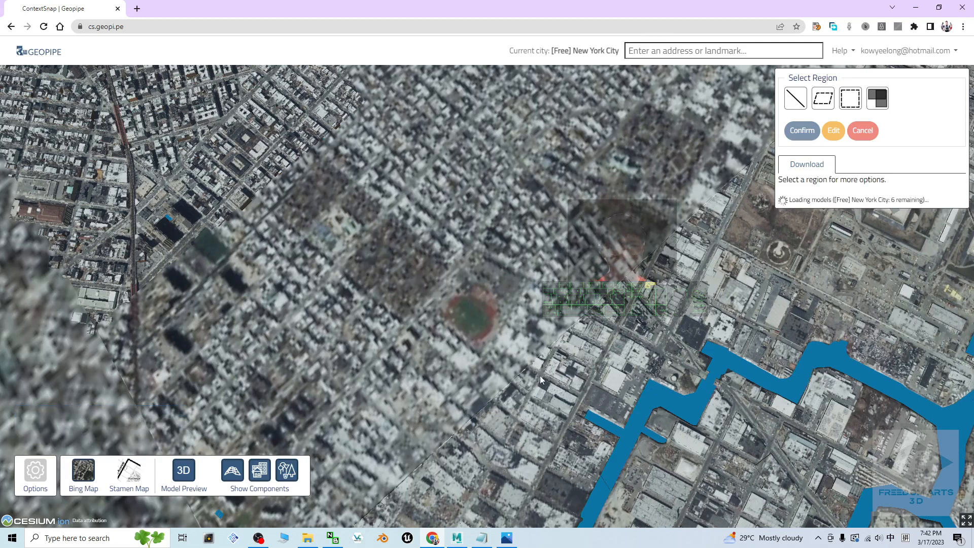
click(258, 538)
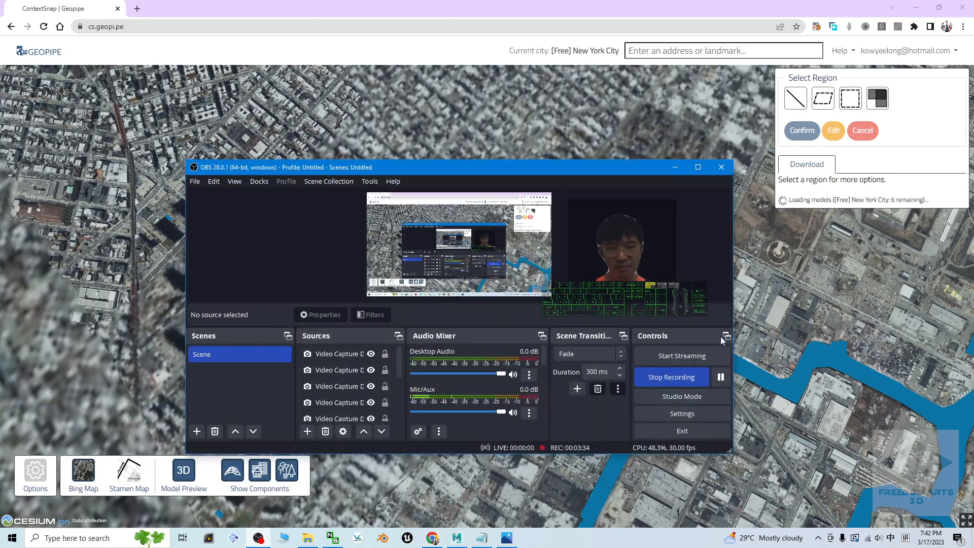
click(675, 167)
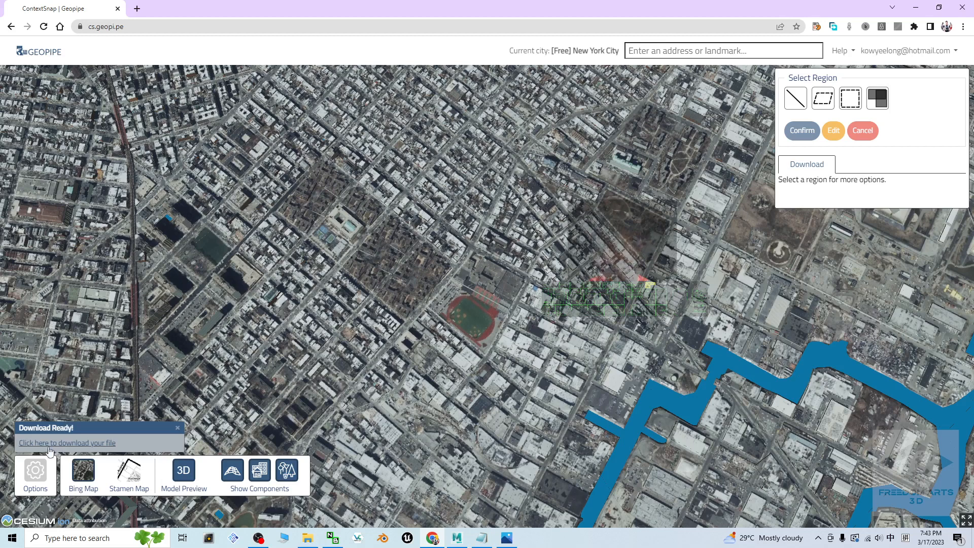
Download the prepared model archive model_highdetail-2174.fbx.zip to the Desktop.
click(93, 443)
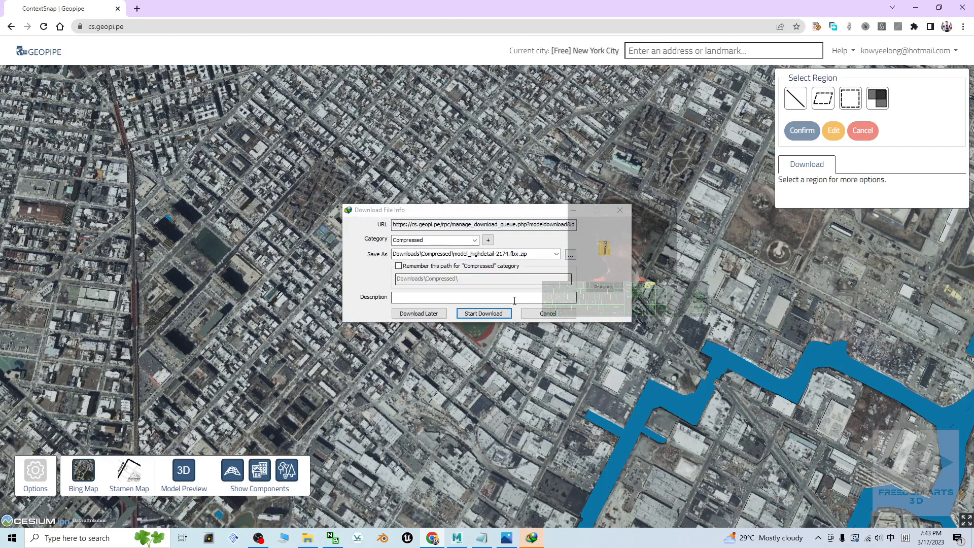
click(499, 315)
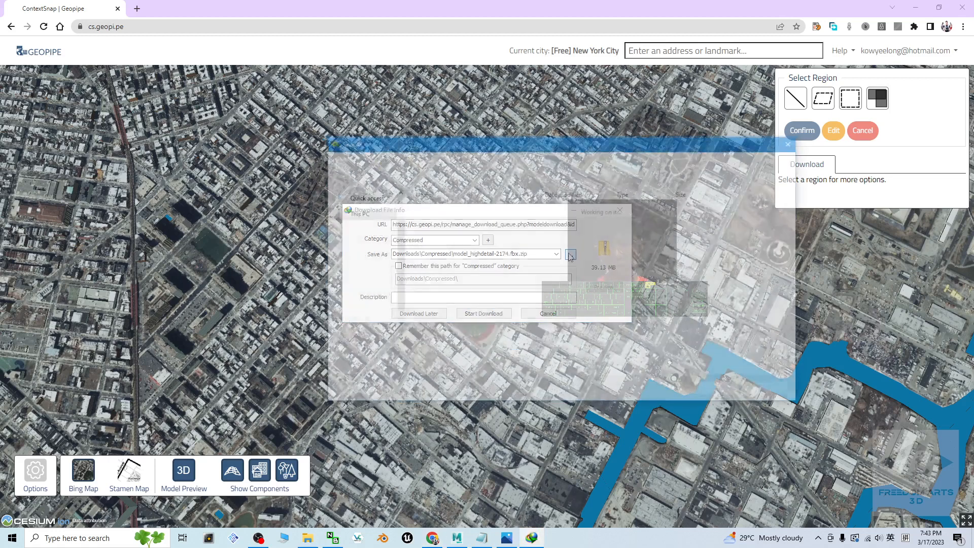
click(340, 223)
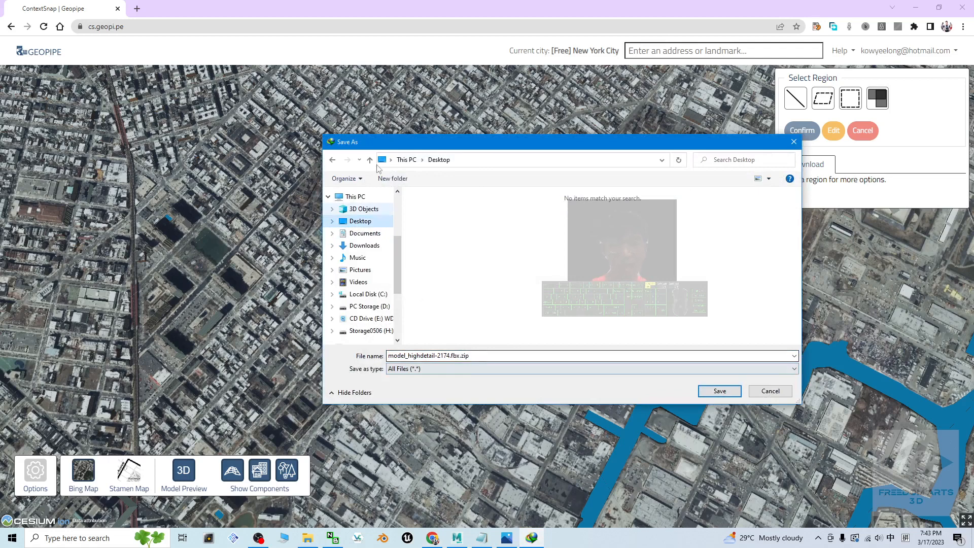
click(719, 391)
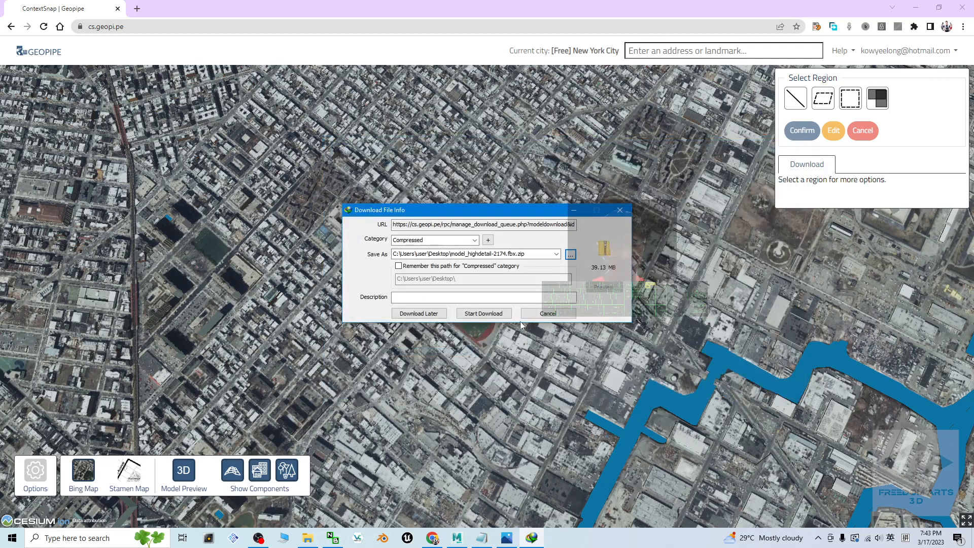
click(486, 313)
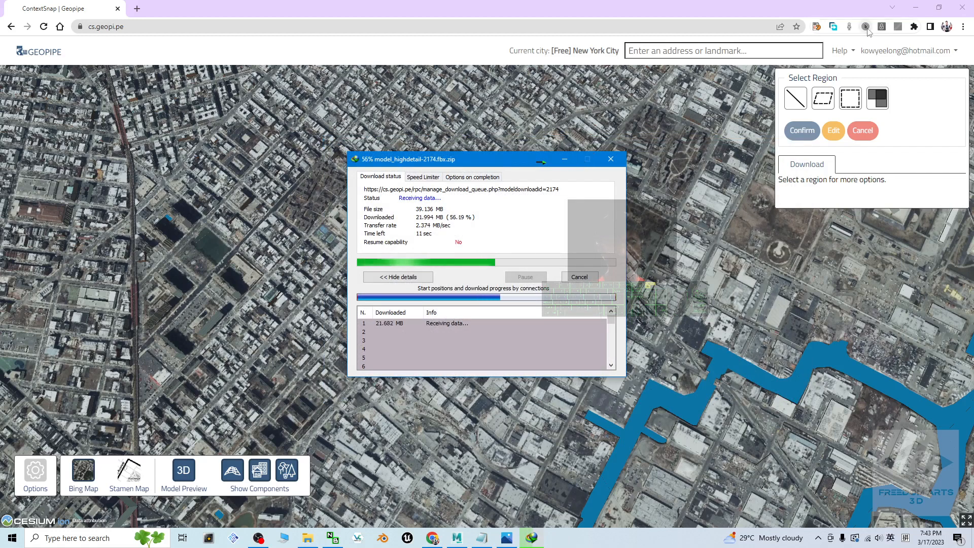
Extract the downloaded model_highdetail-2174.fbx.zip into a folder named model_highdetail-2174.fbx on the Desktop.
click(915, 7)
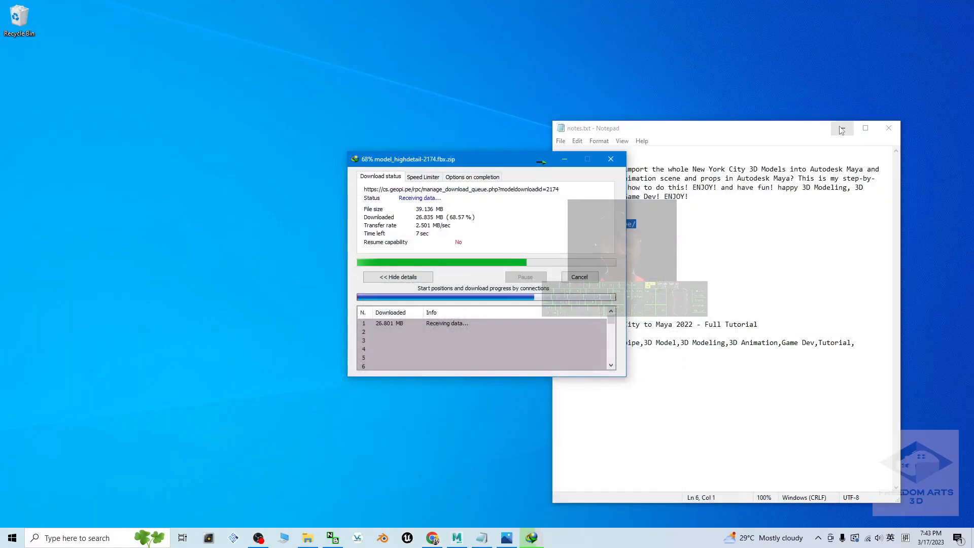
click(841, 129)
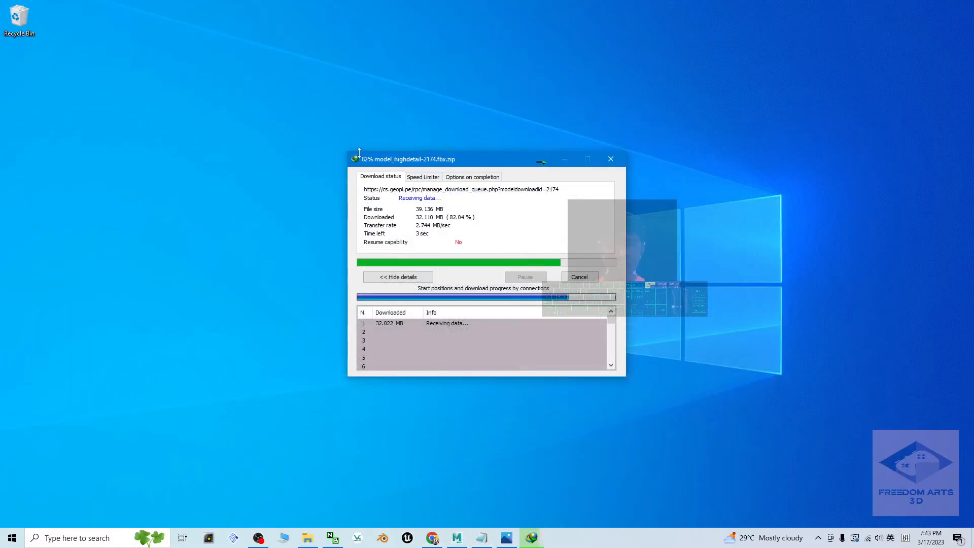
drag(443, 156, 455, 136)
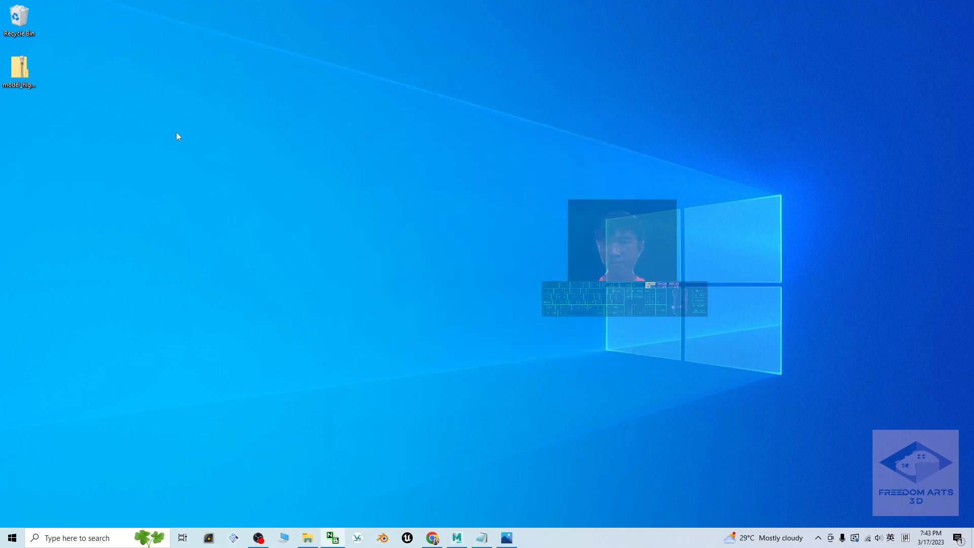
click(2, 98)
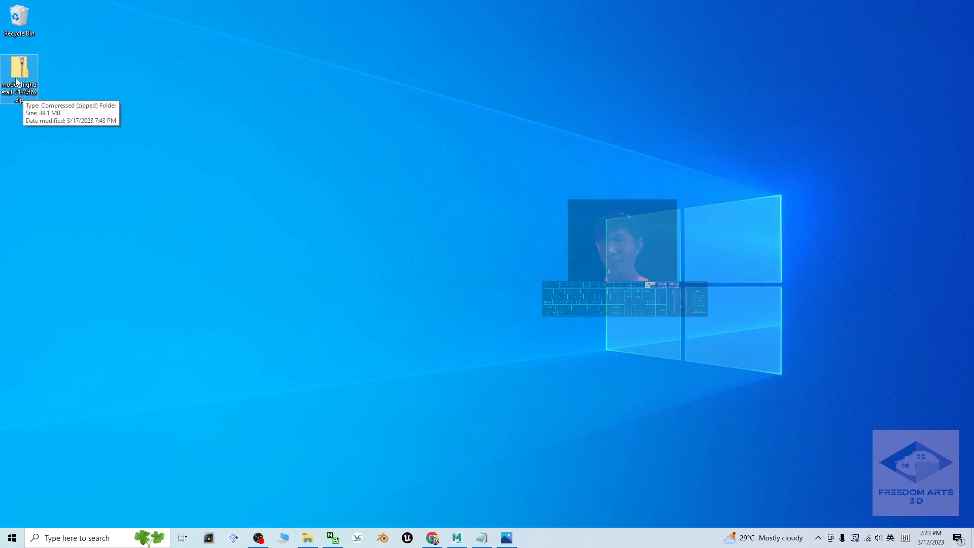
right_click(17, 80)
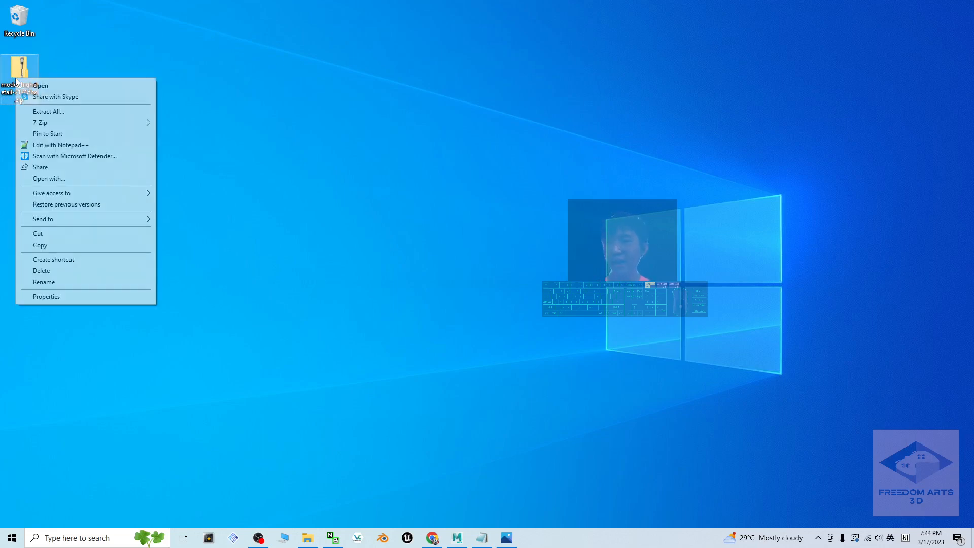
click(62, 112)
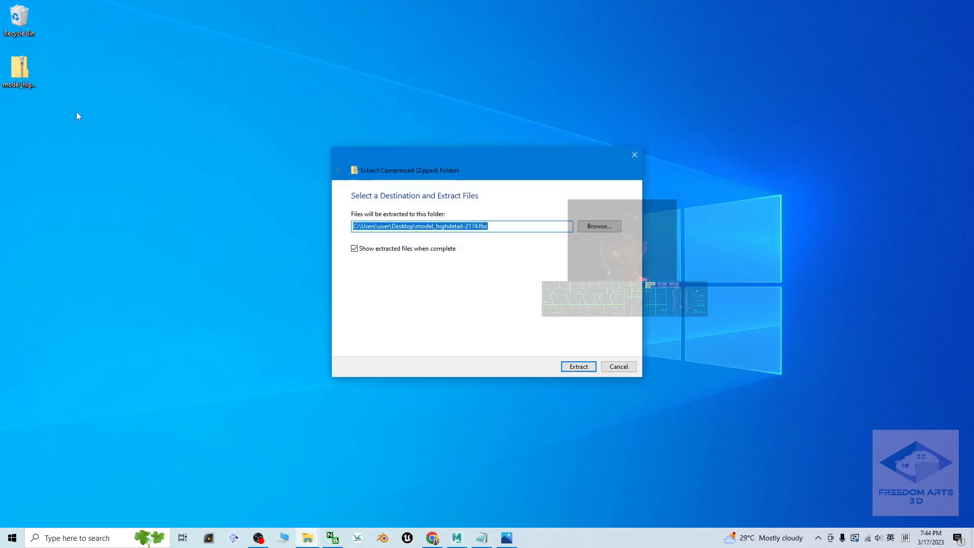
click(577, 366)
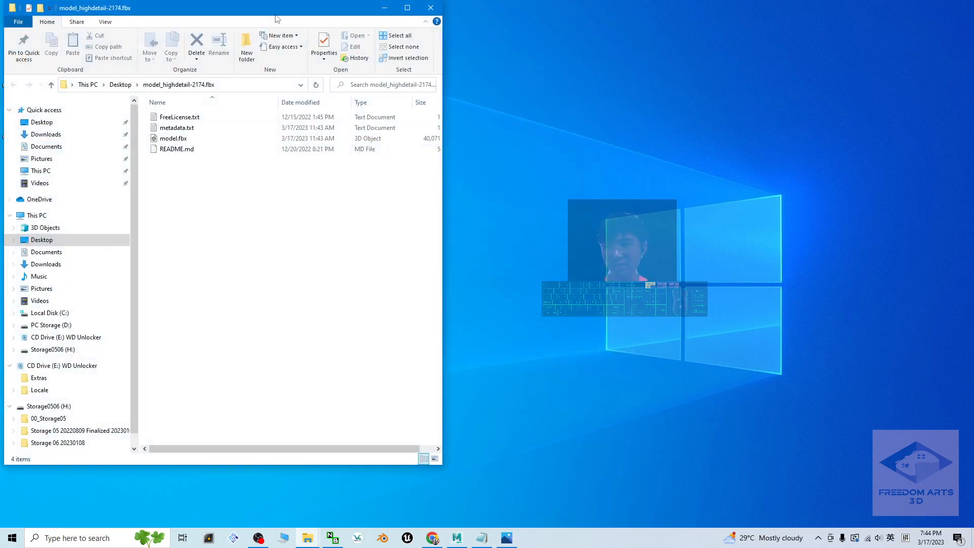
drag(277, 19, 359, 33)
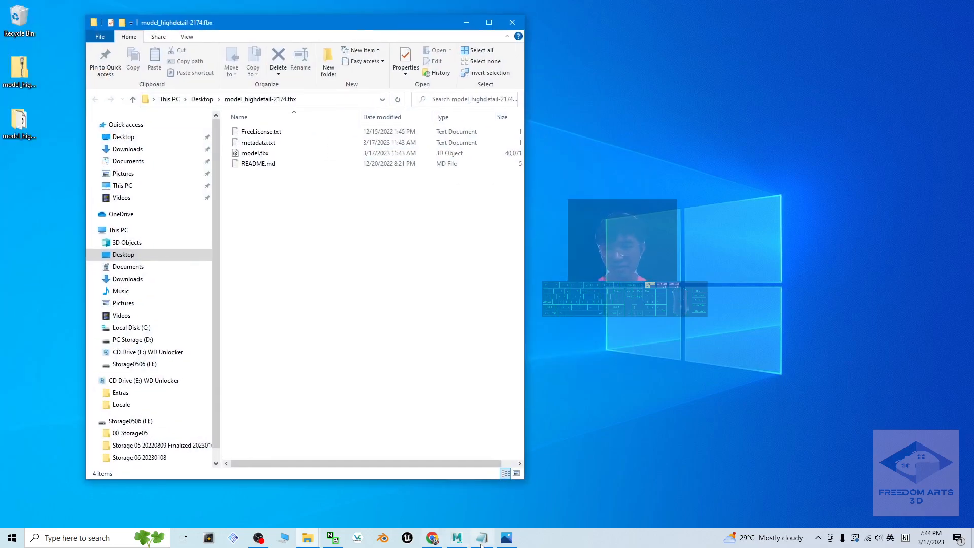
click(506, 538)
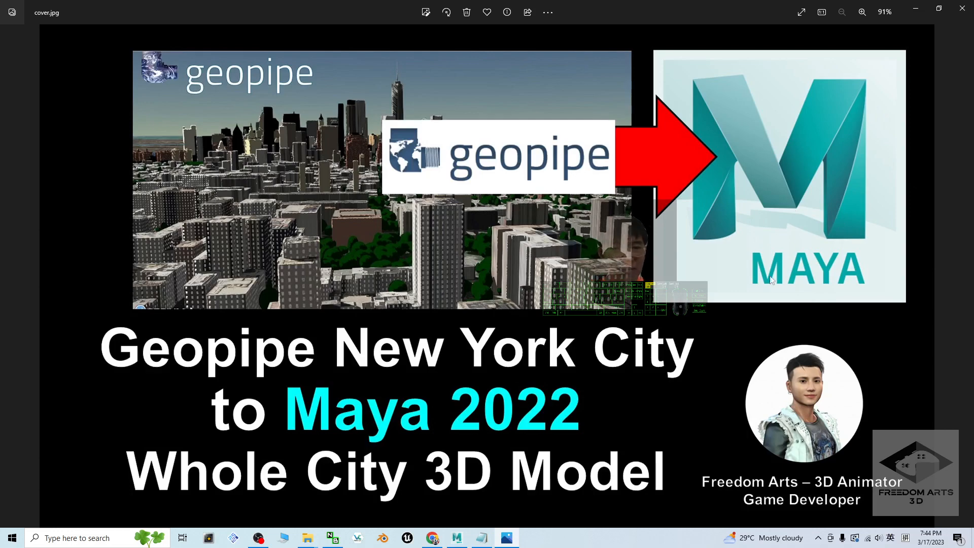
click(915, 8)
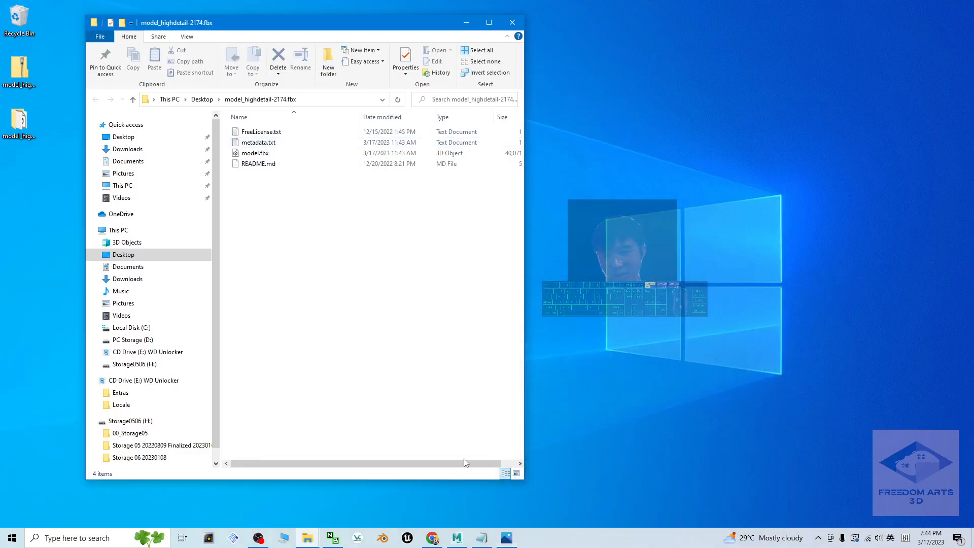
Switch to Autodesk Maya and replace the open city scene with a new empty scene.
click(457, 537)
scroll(433, 238, down, 3)
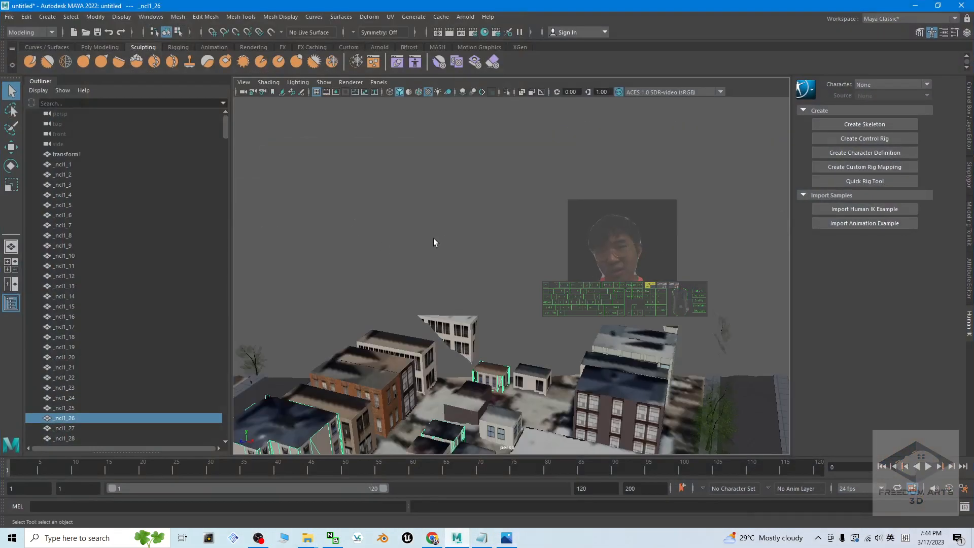
scroll(433, 238, up, 6)
click(9, 17)
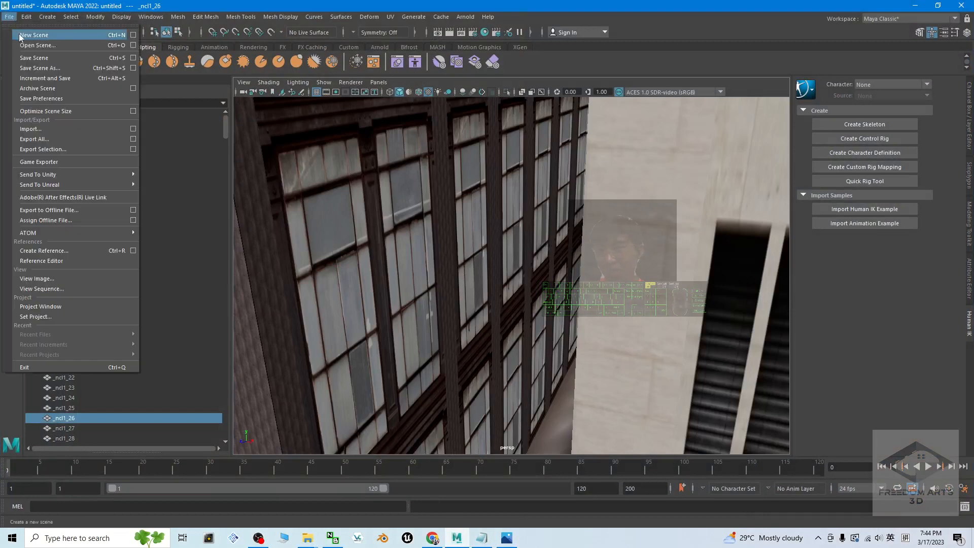
click(19, 34)
click(485, 269)
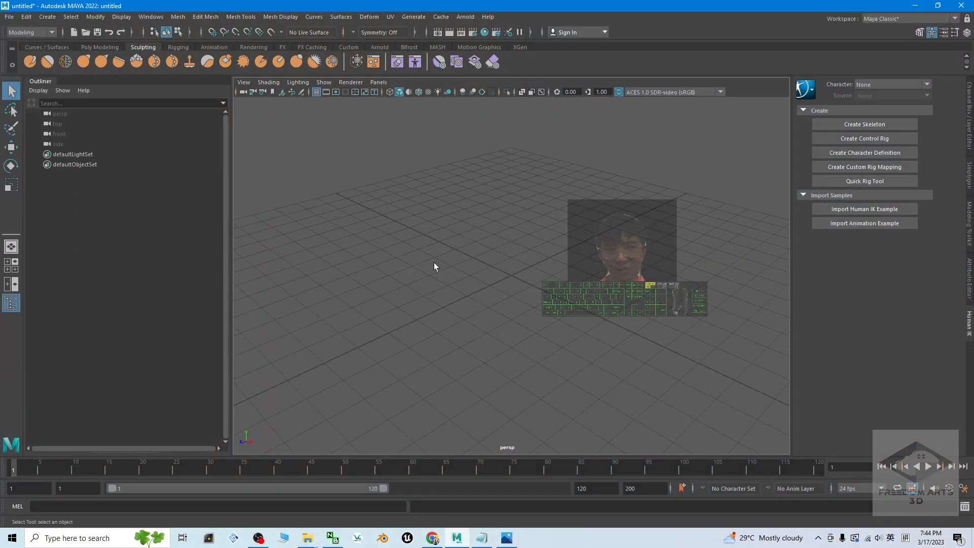
Arrange Maya beside the extracted folder and import model.fbx into the empty scene.
double_click(482, 5)
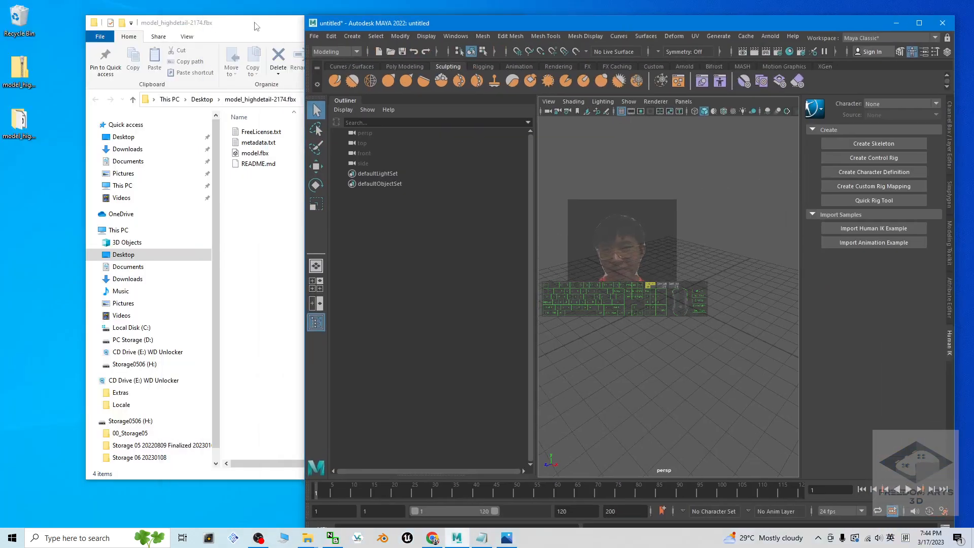
drag(256, 27, 197, 38)
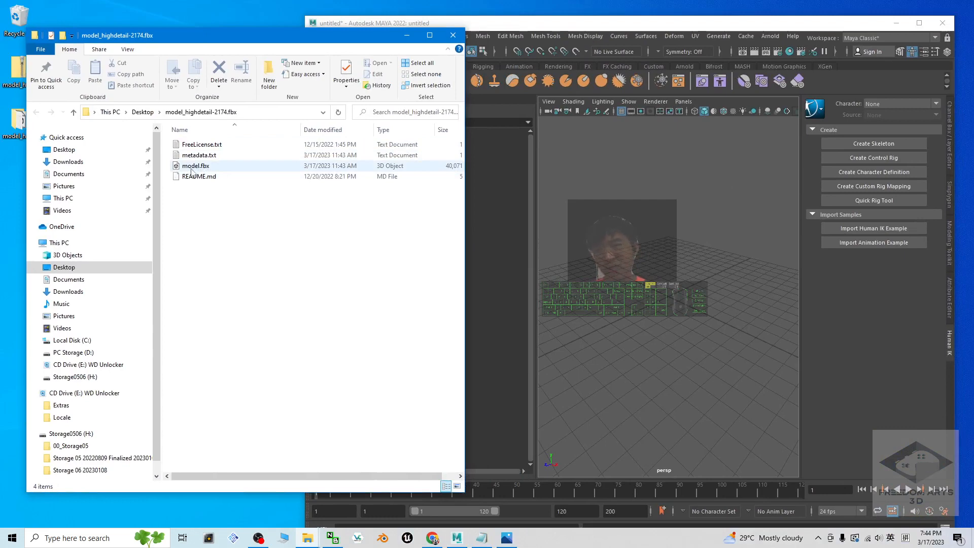
drag(193, 169, 666, 299)
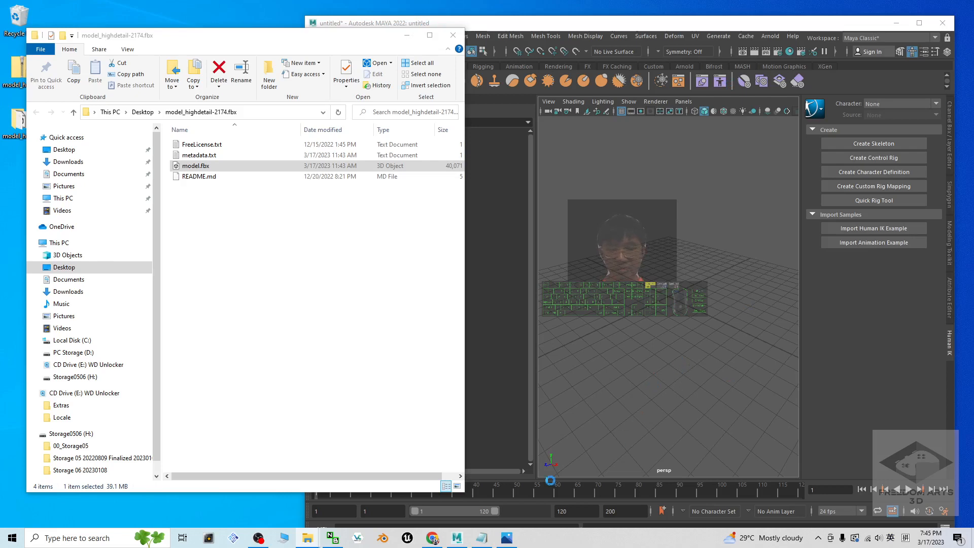
click(258, 537)
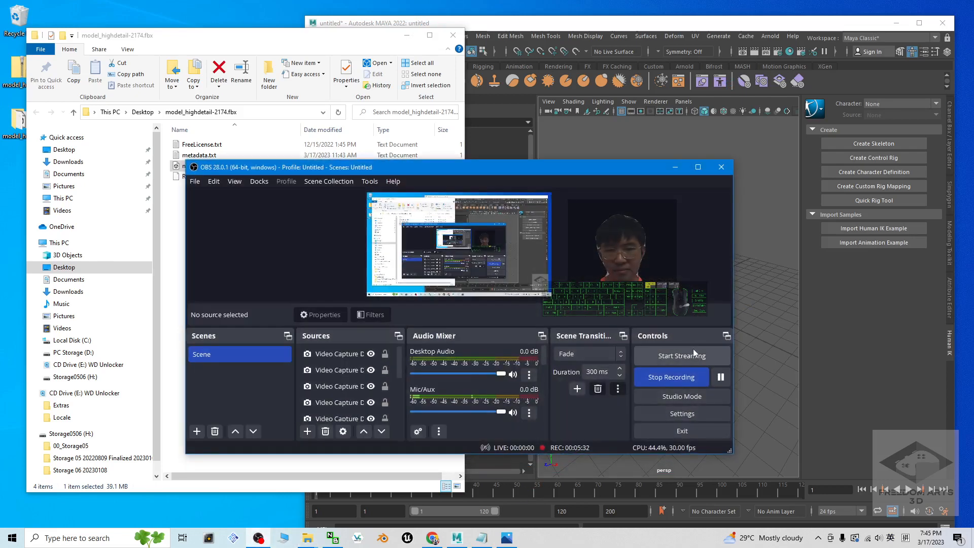
click(720, 377)
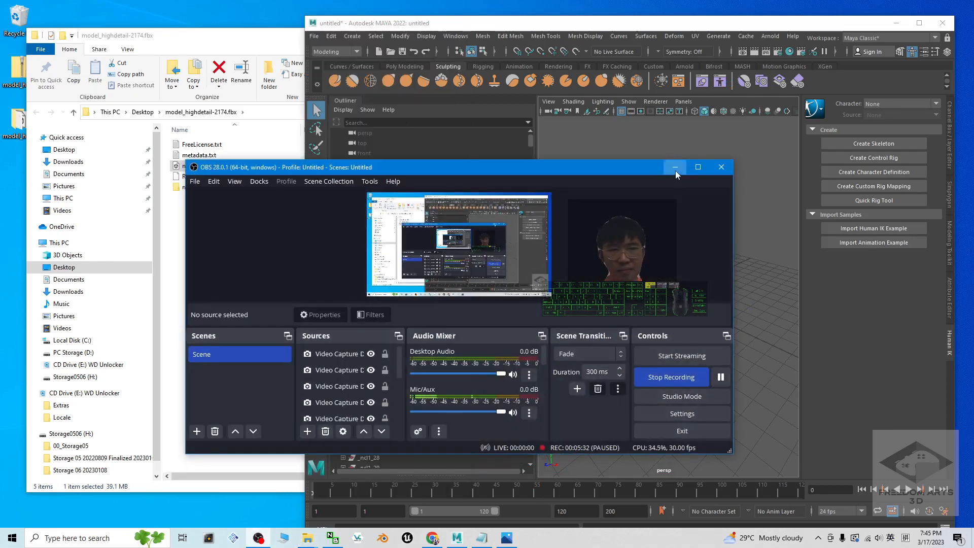
click(675, 170)
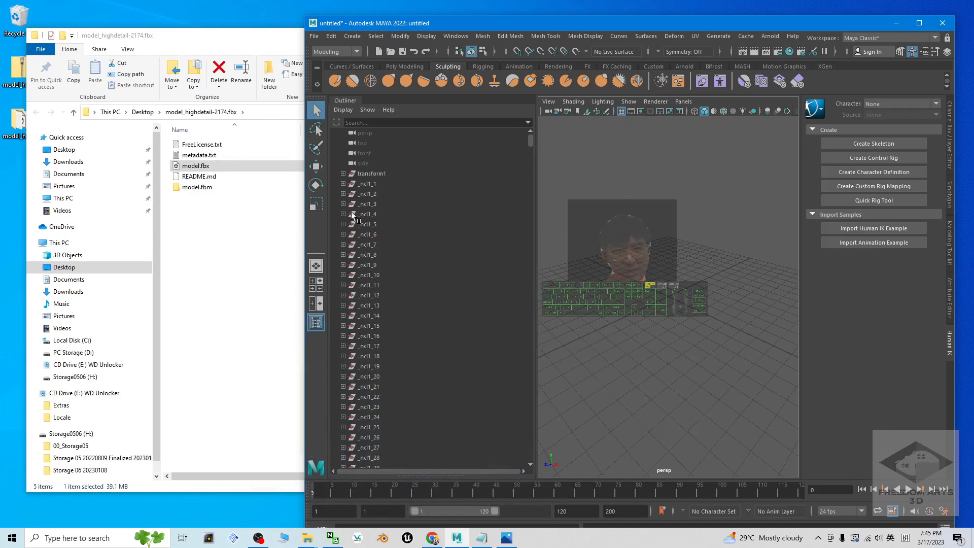
Maximize Maya, frame the imported city model in the perspective view and show it with textures.
click(918, 22)
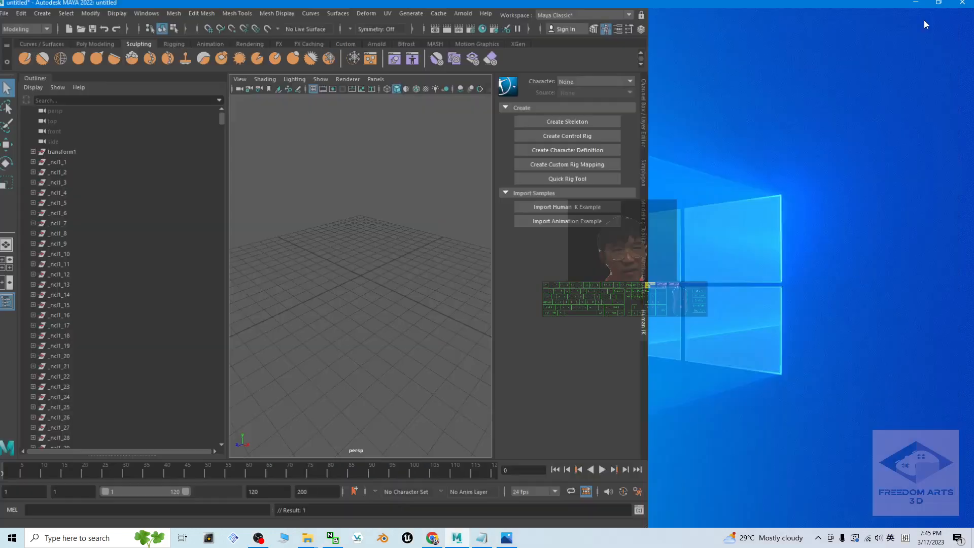
key(f)
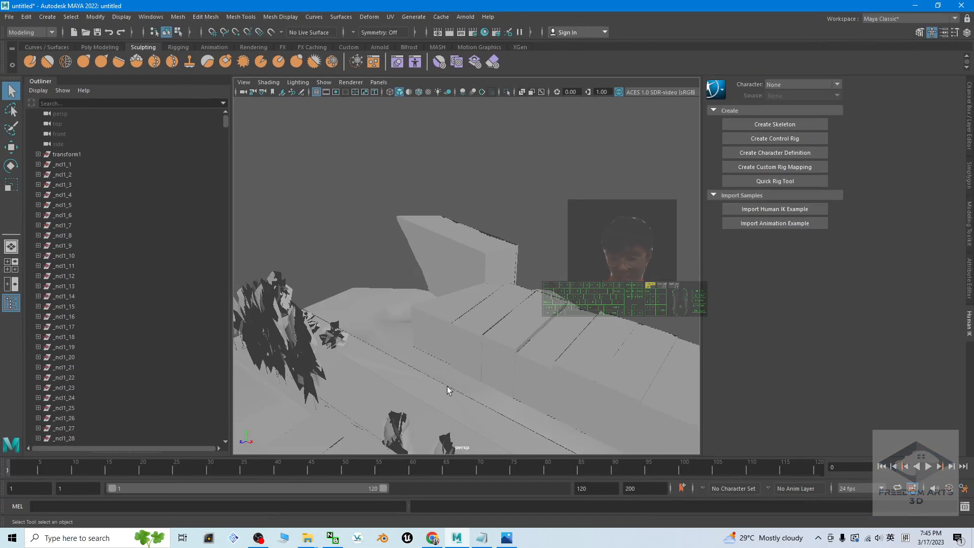
alt+drag(446, 385, 477, 293)
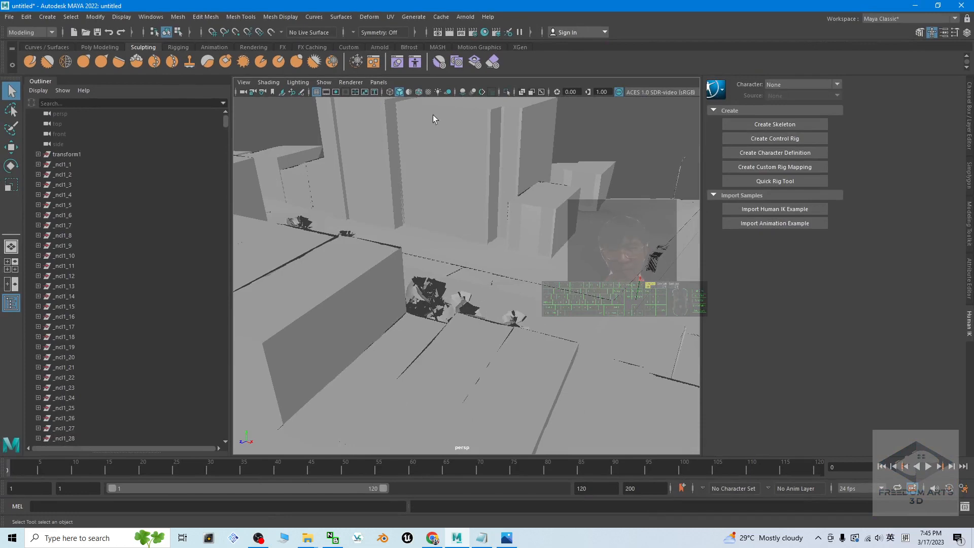
click(430, 90)
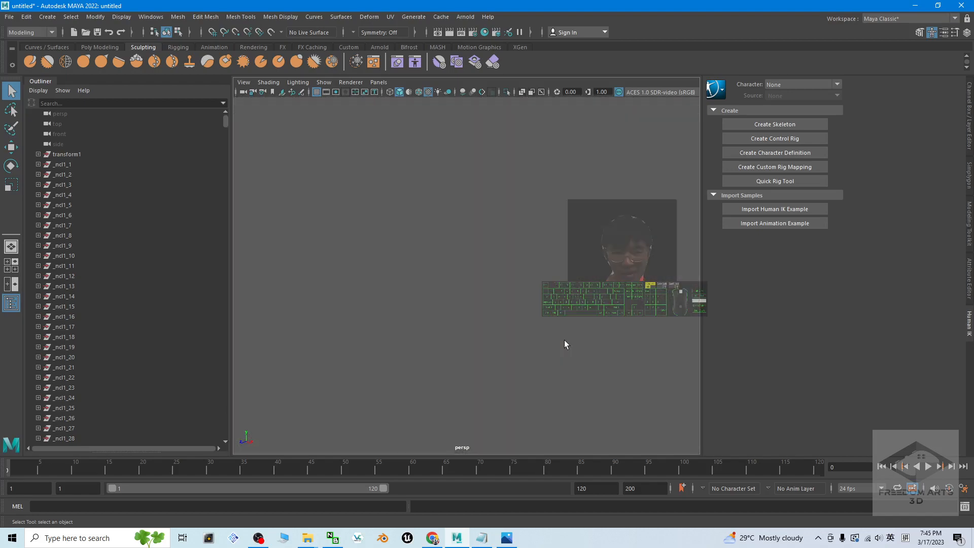
Examine the textured buildings and streets, selecting individual buildings, a tree and the sidewalk to check how the model is divided.
alt+drag(553, 331, 468, 358)
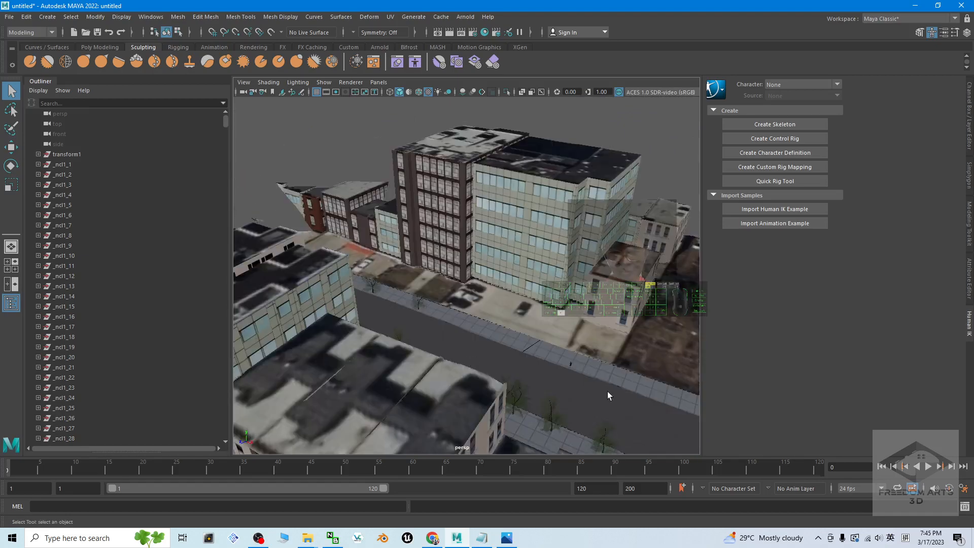
alt+middle_drag(606, 391, 516, 315)
scroll(537, 324, down, 4)
alt+middle_drag(640, 349, 548, 336)
click(537, 252)
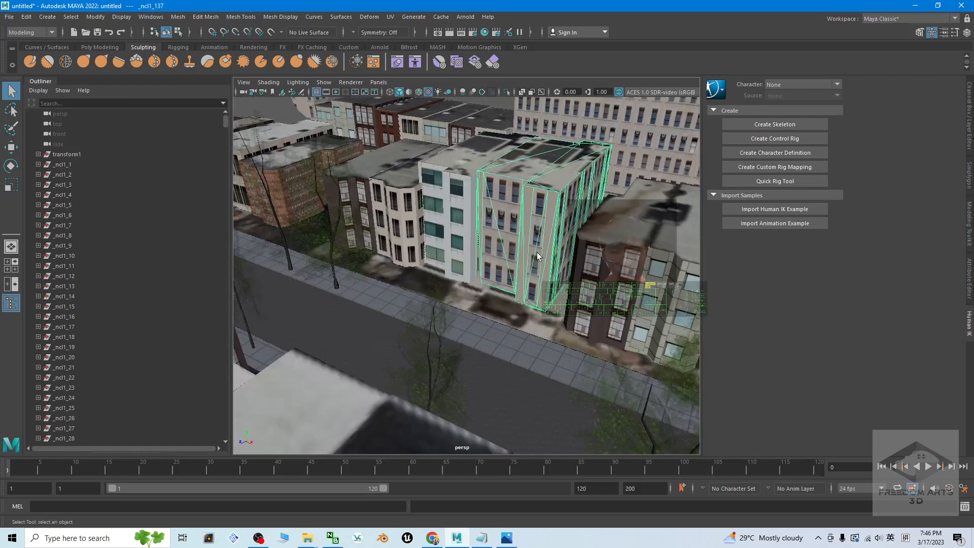
click(448, 223)
click(476, 293)
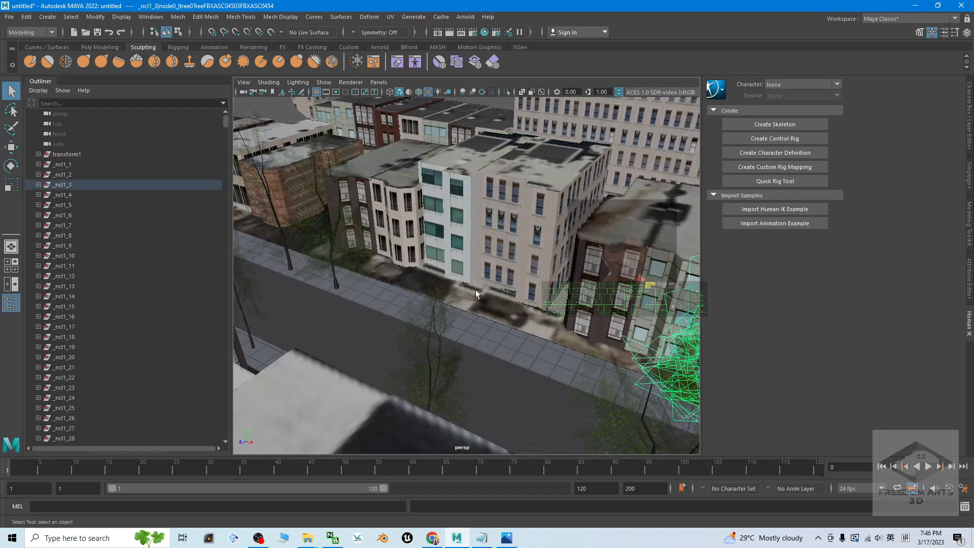
click(544, 346)
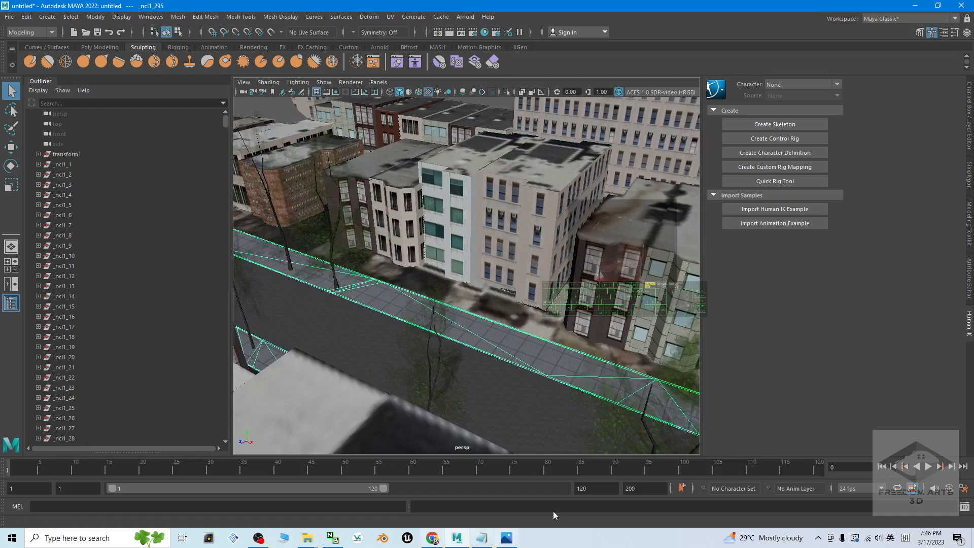
Switch to the Geopipe map in the browser and examine the 3D city around the running track from an oblique angle.
key(alt+Tab)
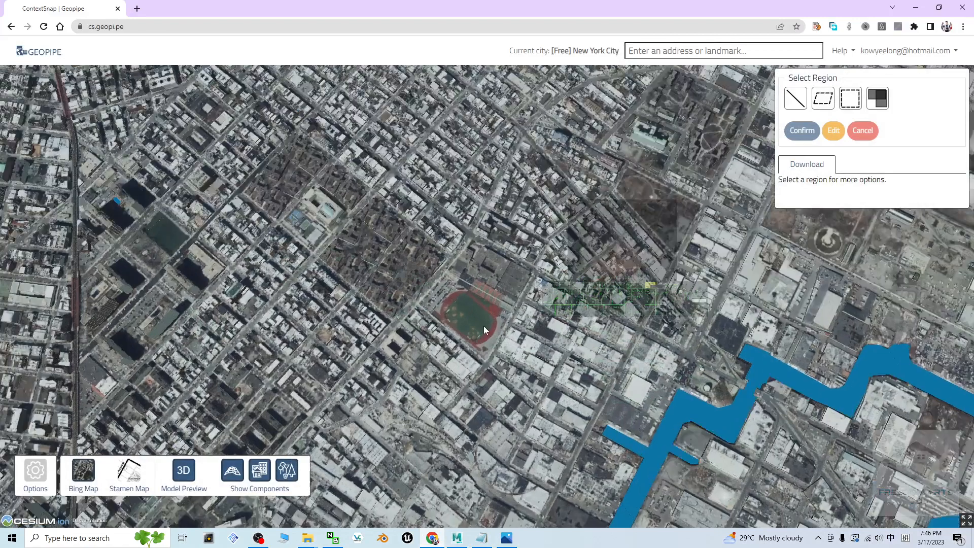
scroll(483, 325, up, 5)
middle_drag(388, 352, 465, 341)
scroll(481, 406, up, 2)
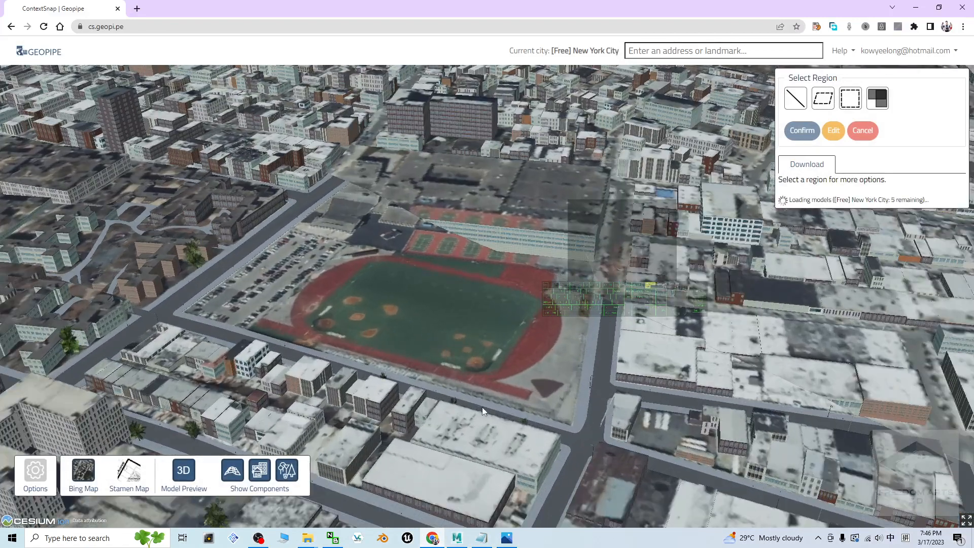
key(alt+Tab)
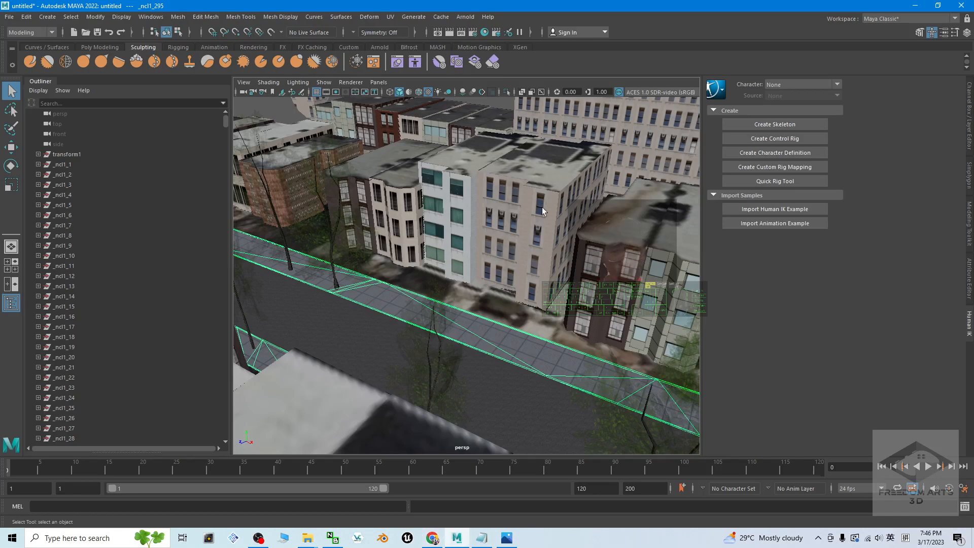
scroll(510, 279, down, 10)
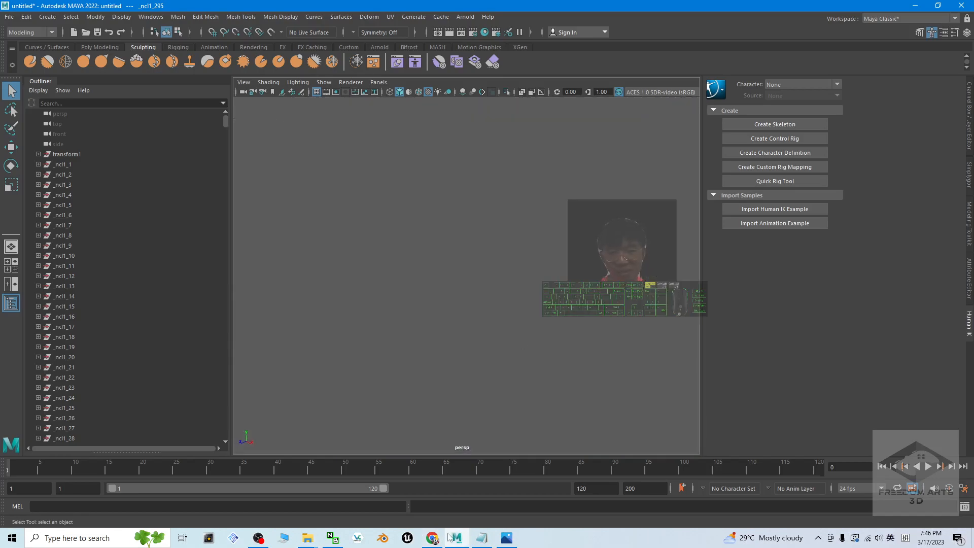
click(507, 538)
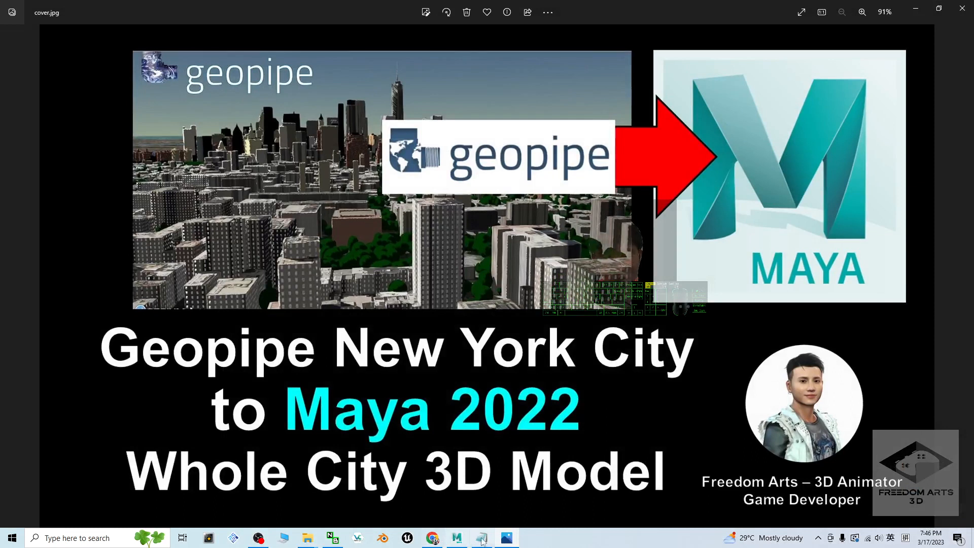
Return to the Geopipe map, examine the city blocks beyond the running track up close, and bring up the cover.jpg image.
click(439, 541)
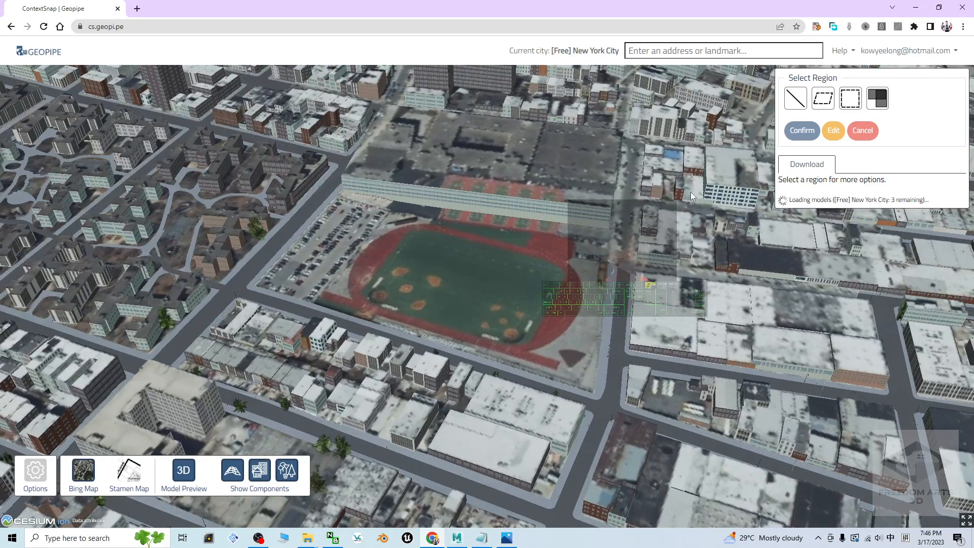
drag(689, 192, 478, 463)
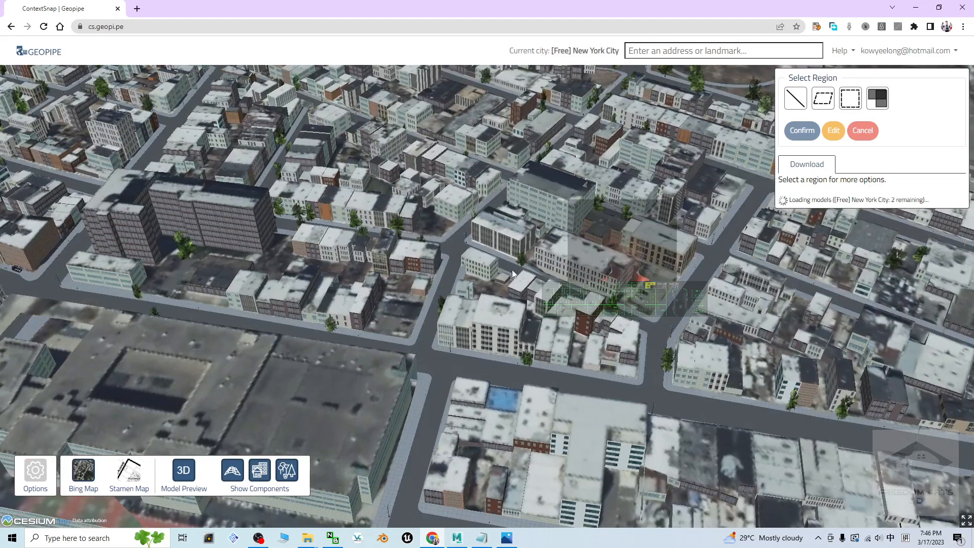
scroll(512, 334, up, 3)
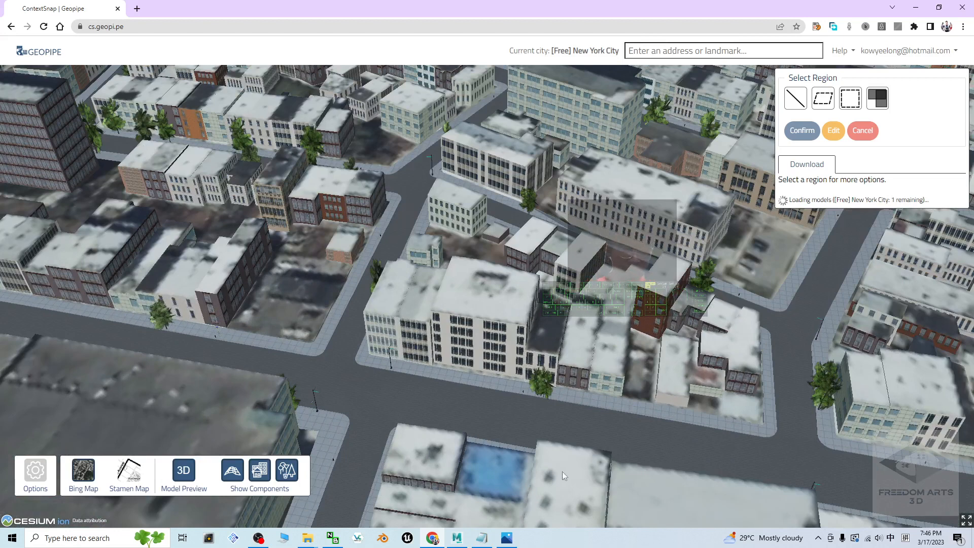
click(507, 537)
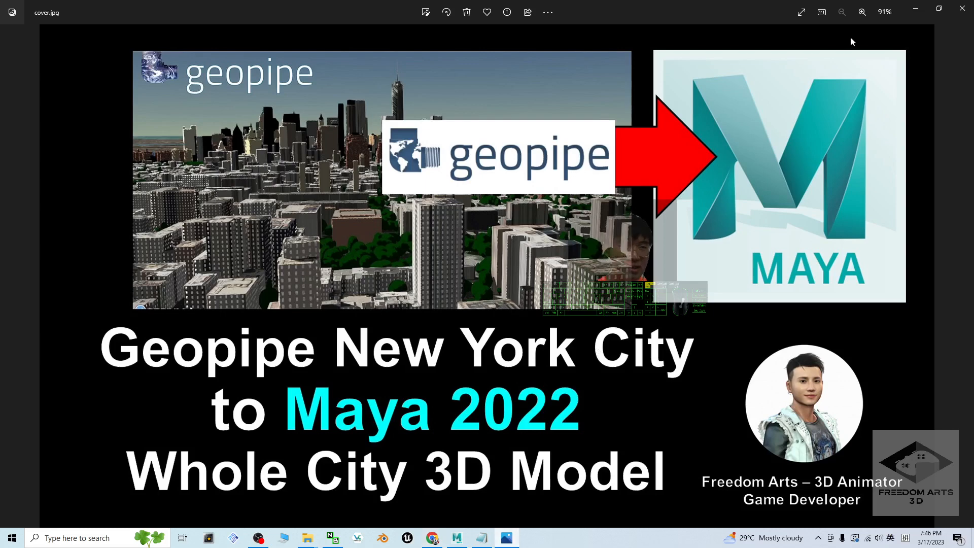